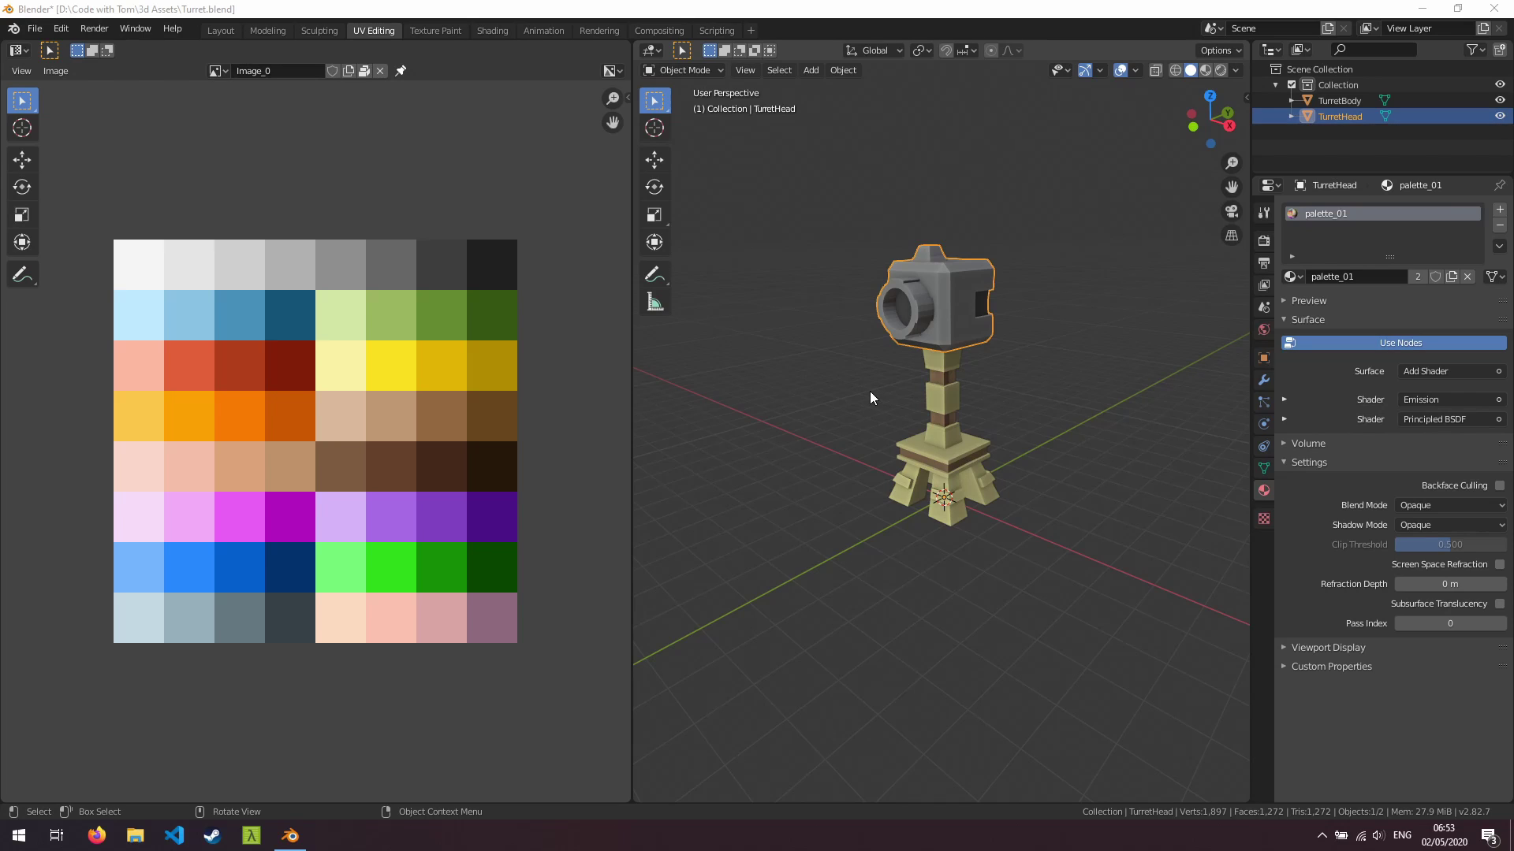
Bring up Blender's File > Export list with the glTF 2.0 (.glb/.gltf) option.
left_click(36, 29)
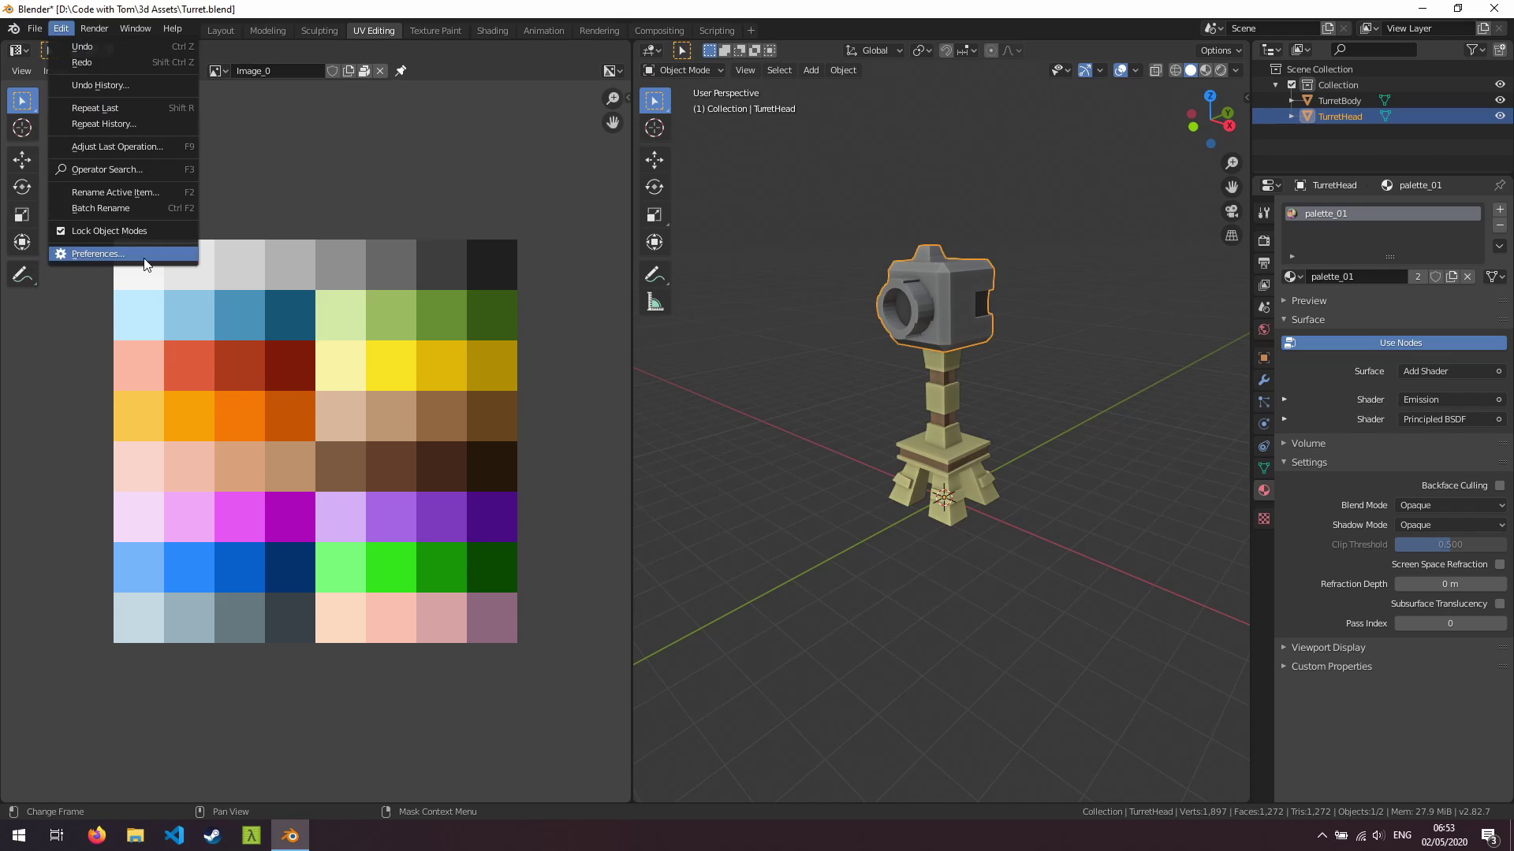
mouse_move(92, 257)
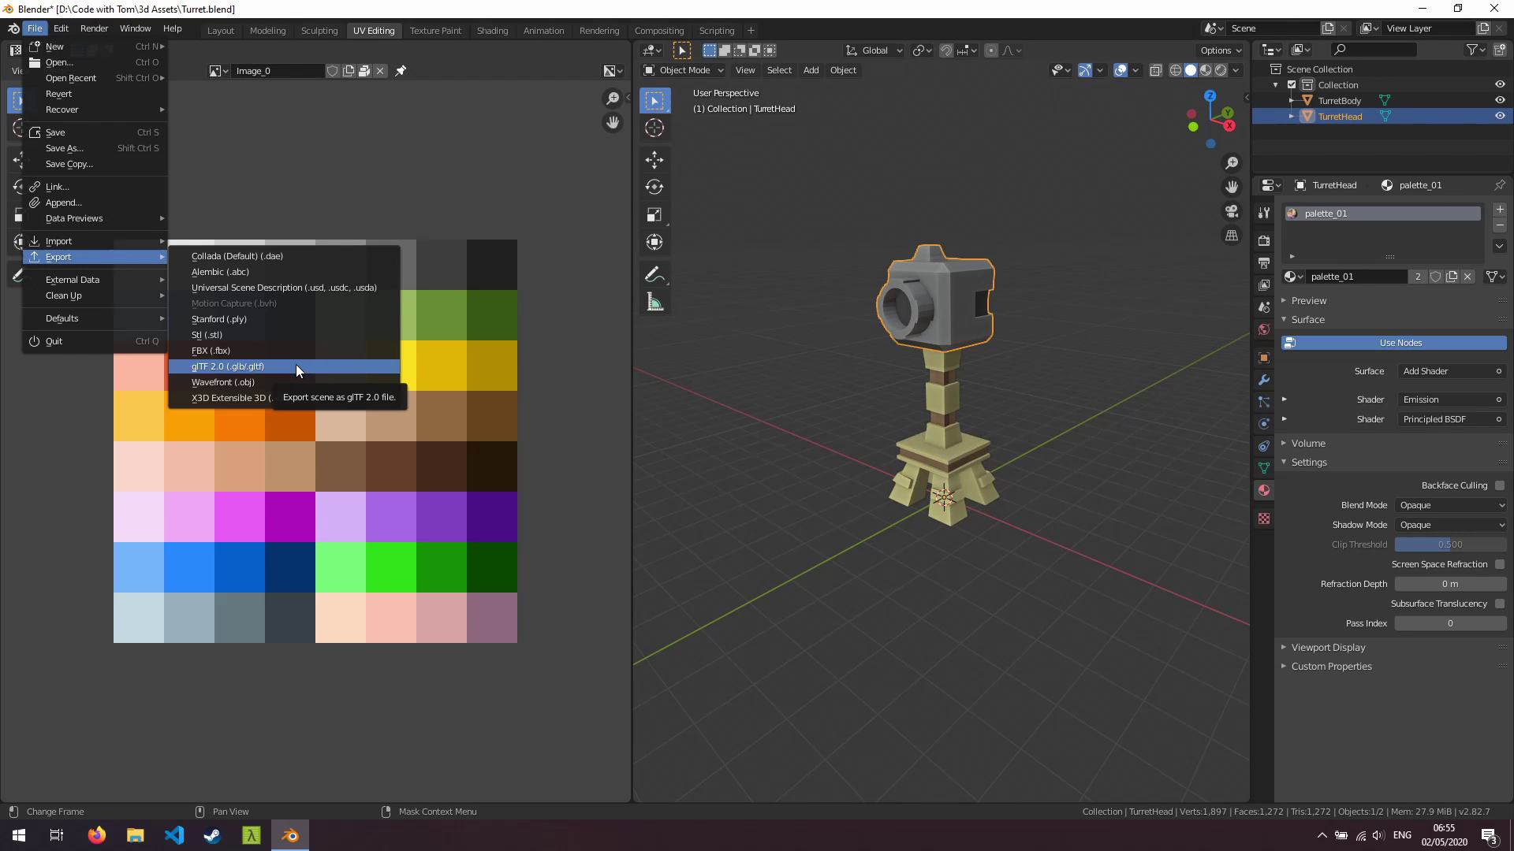
Export the turret as a glTF 2.0 binary, overwriting Turret.glb in the 3d Assets folder.
left_click(295, 366)
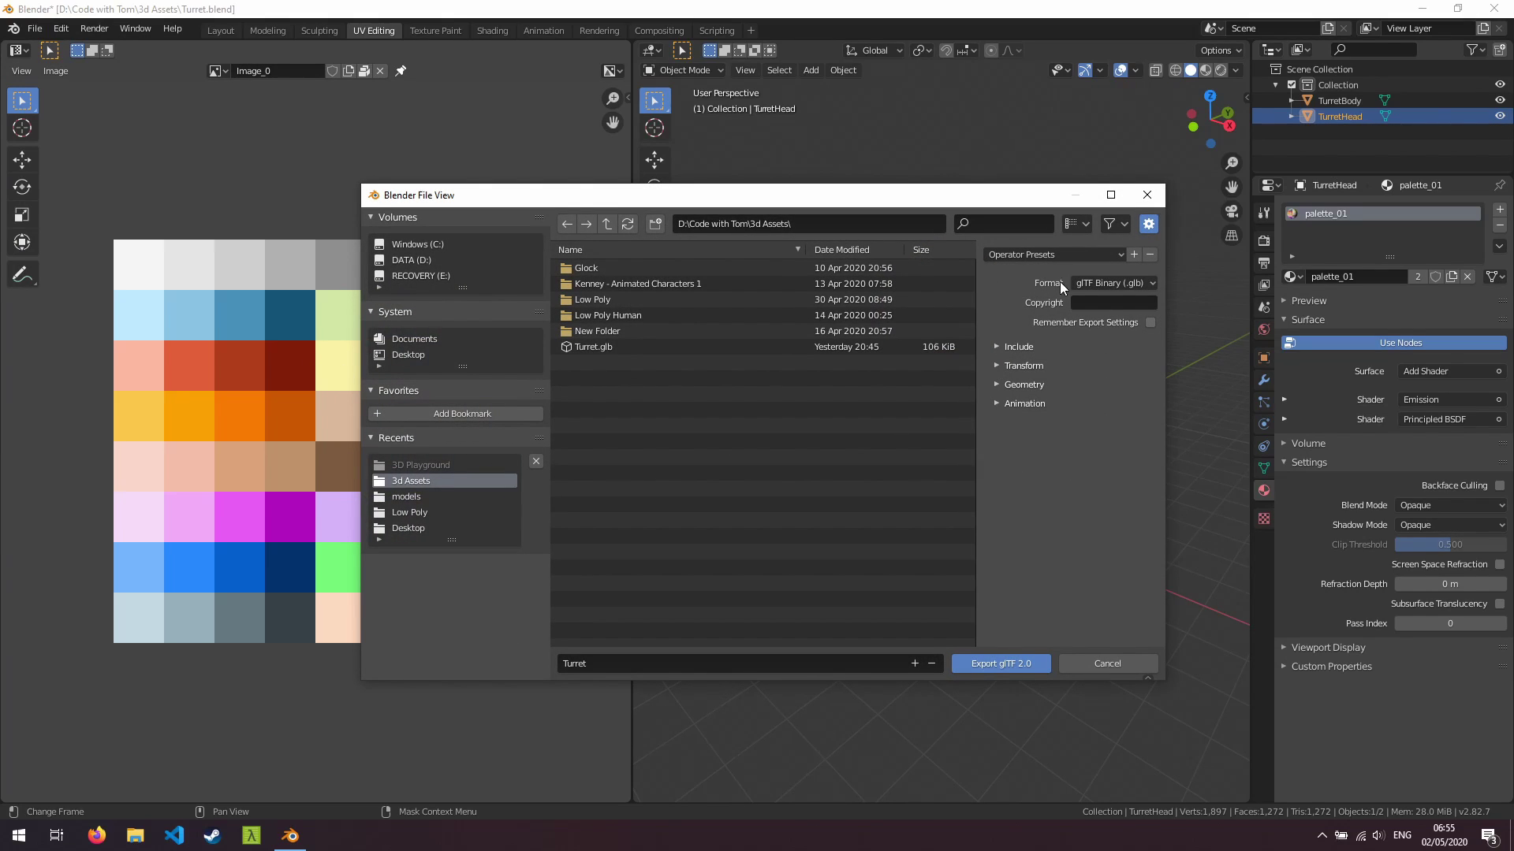
left_click(997, 347)
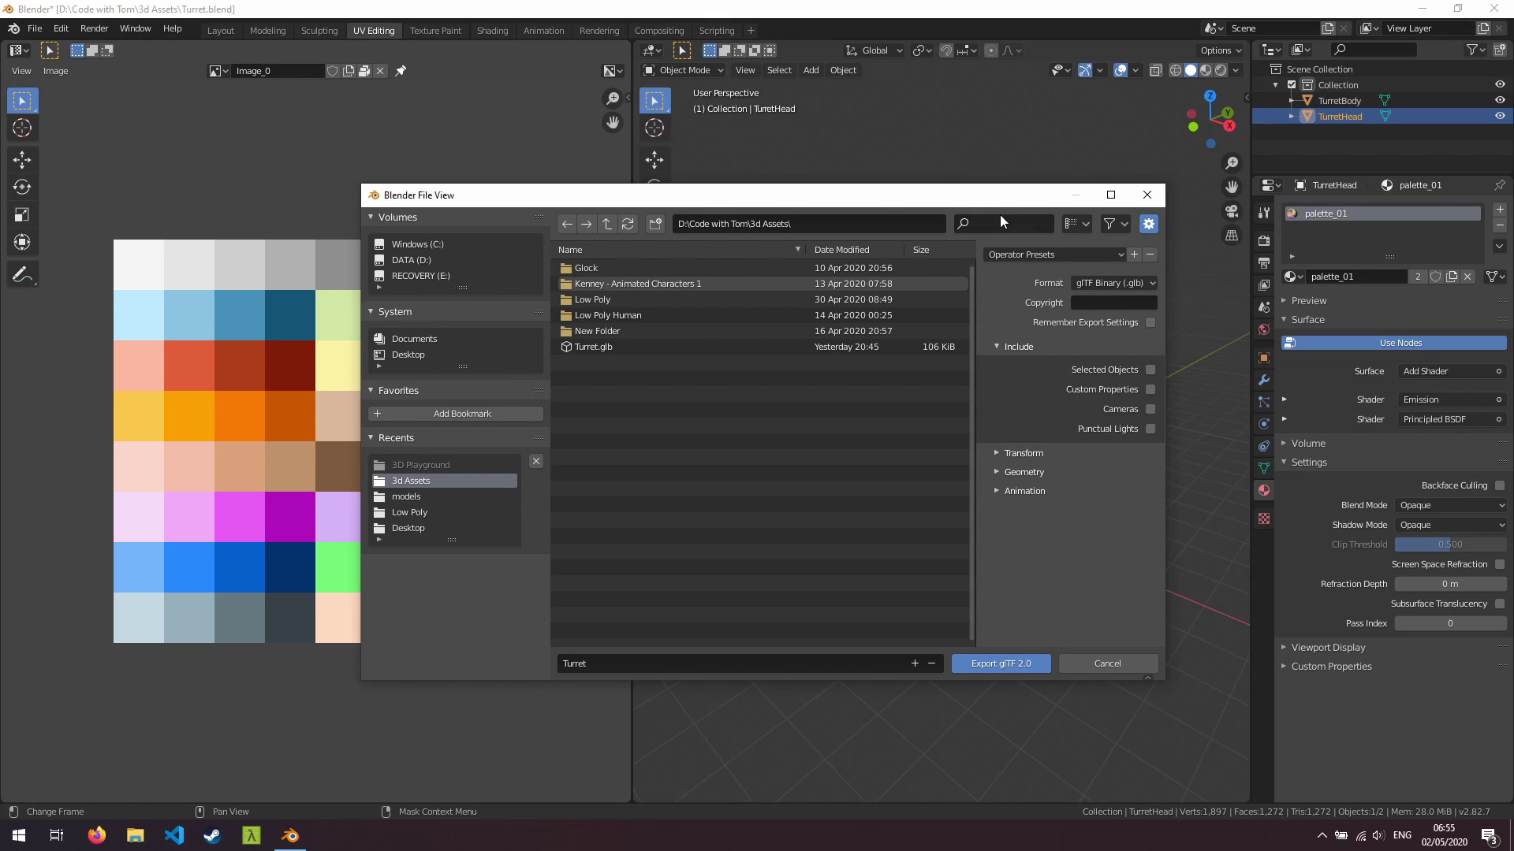
left_click_drag(1034, 206, 688, 208)
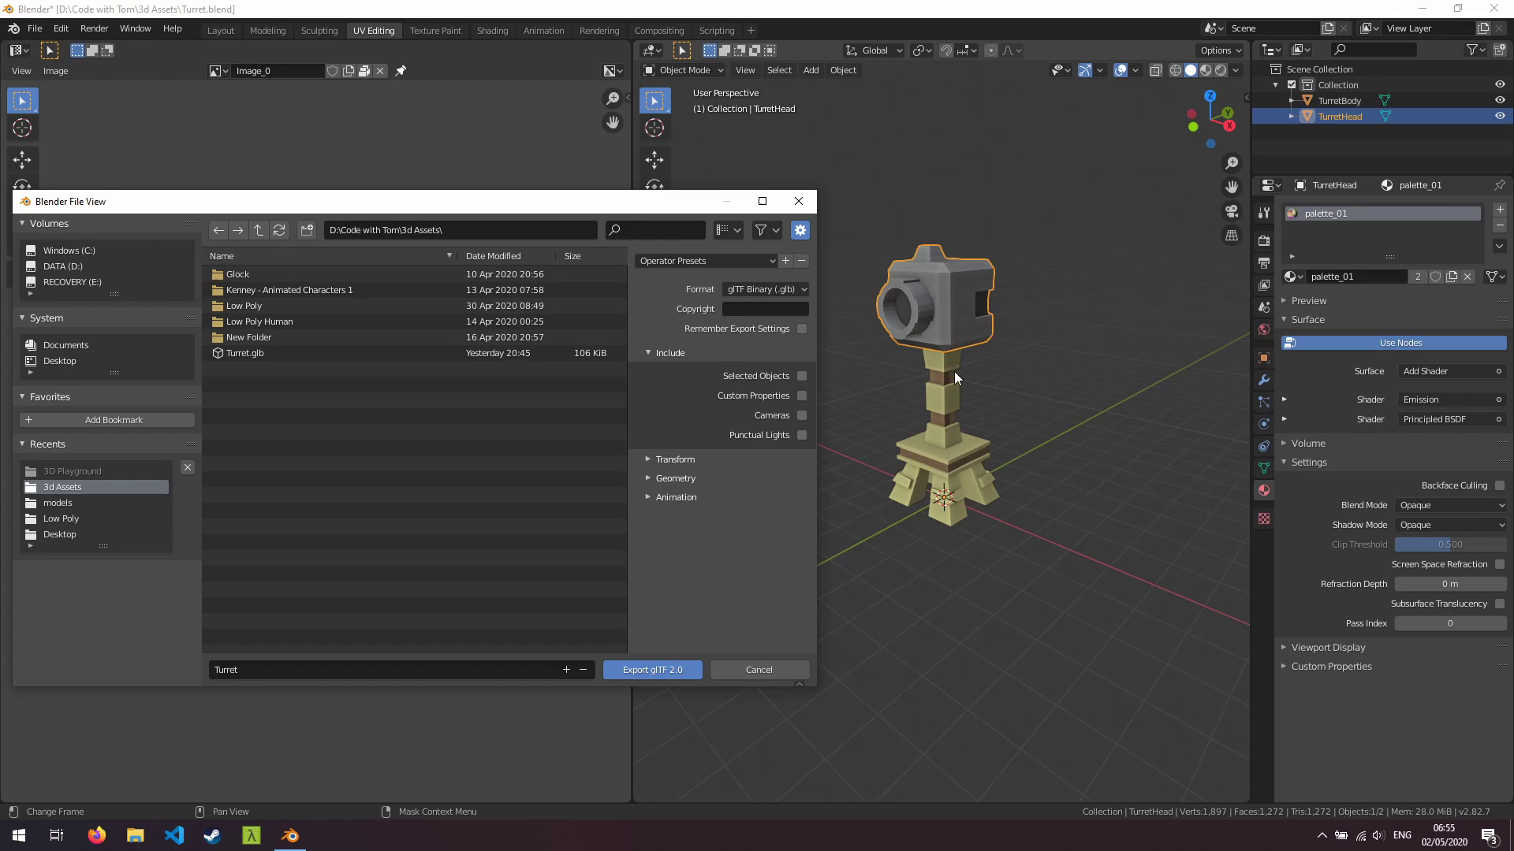
left_click_drag(428, 204, 680, 206)
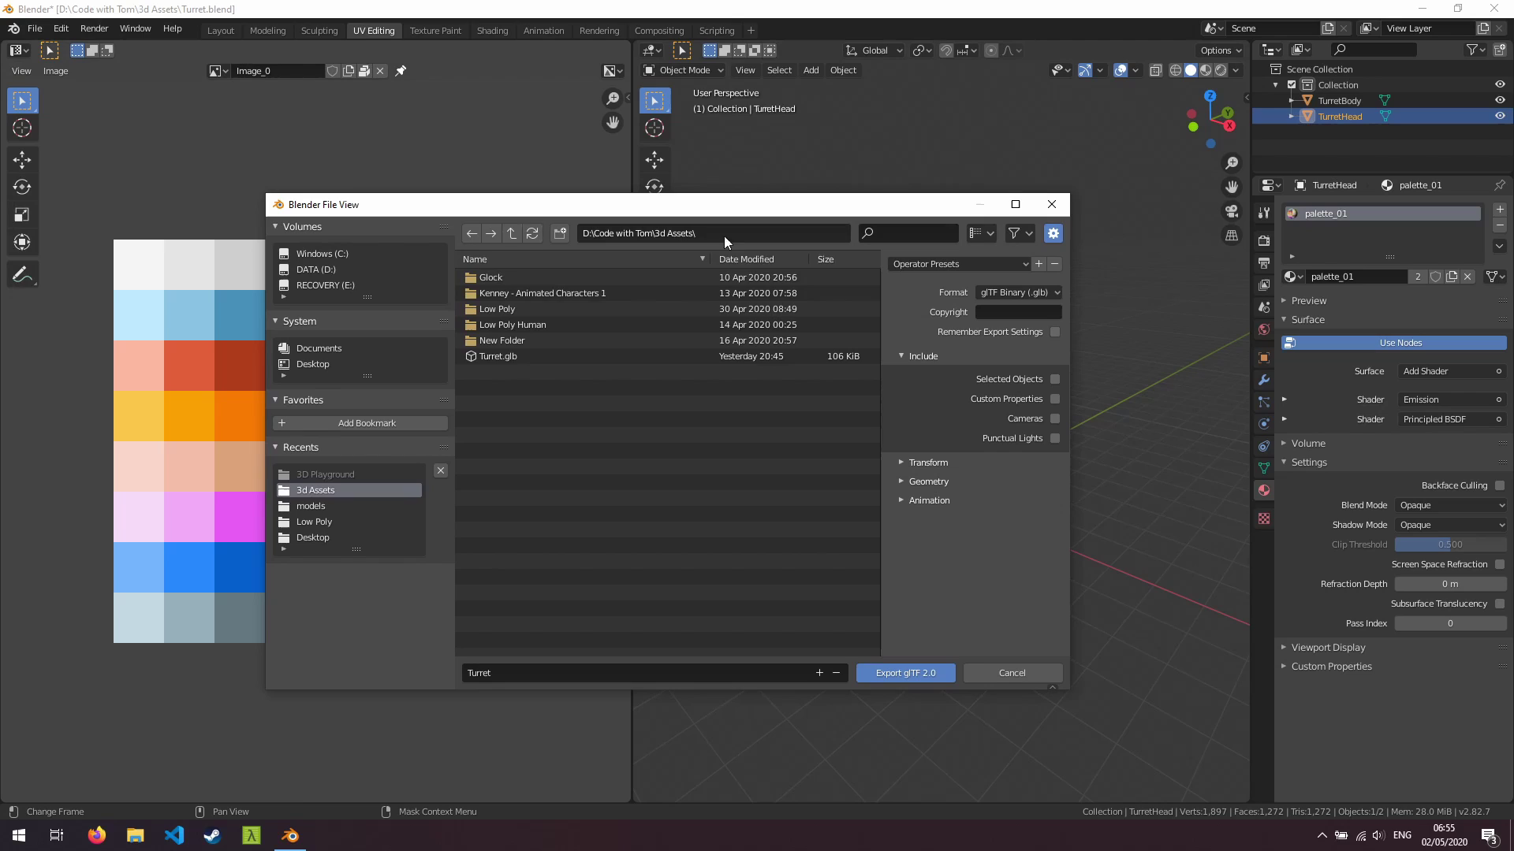
left_click(546, 360)
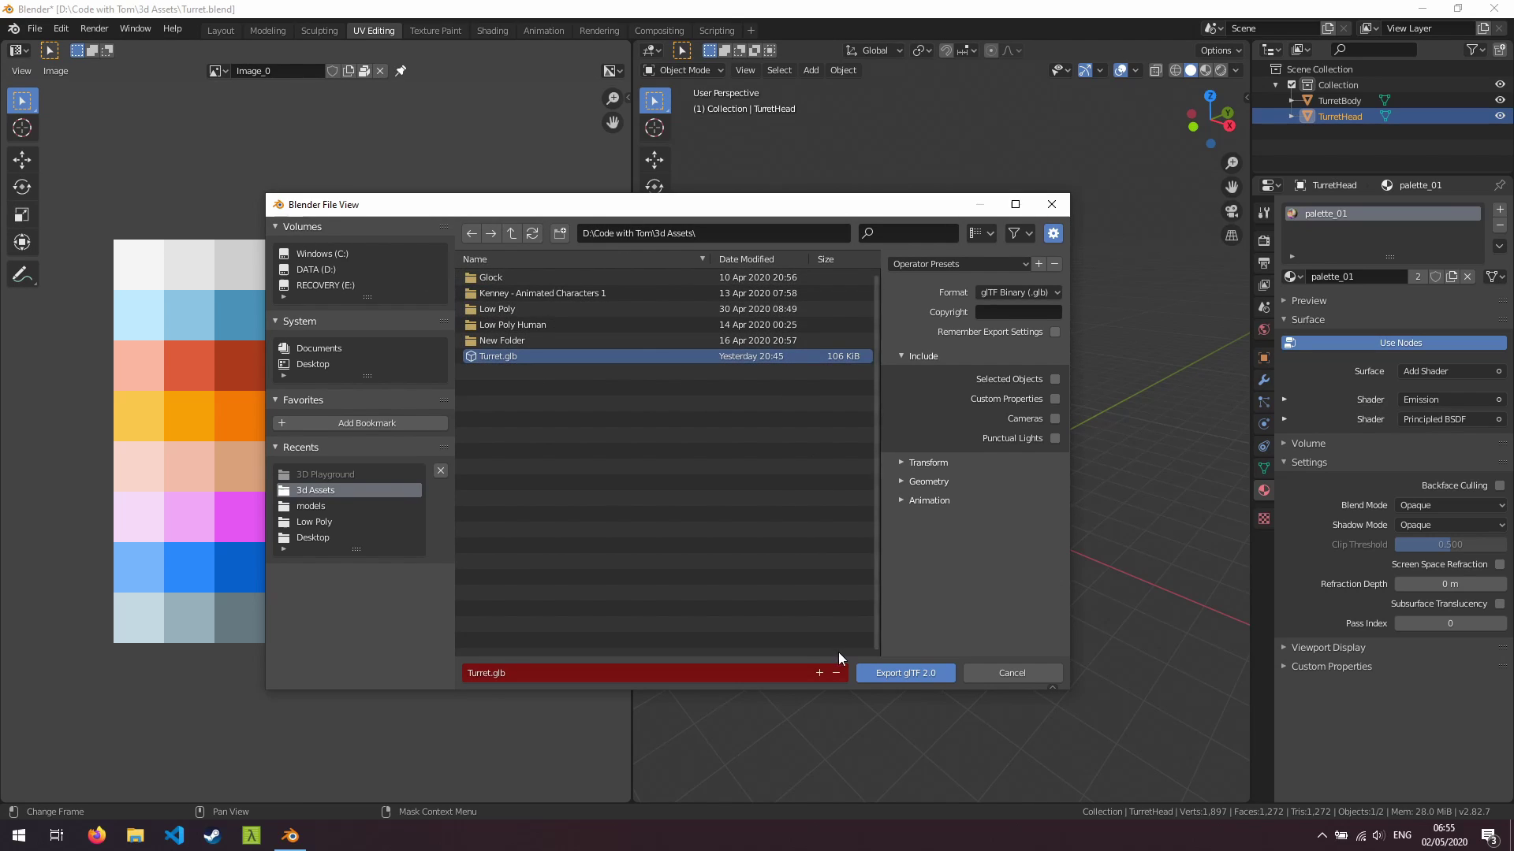
left_click(920, 674)
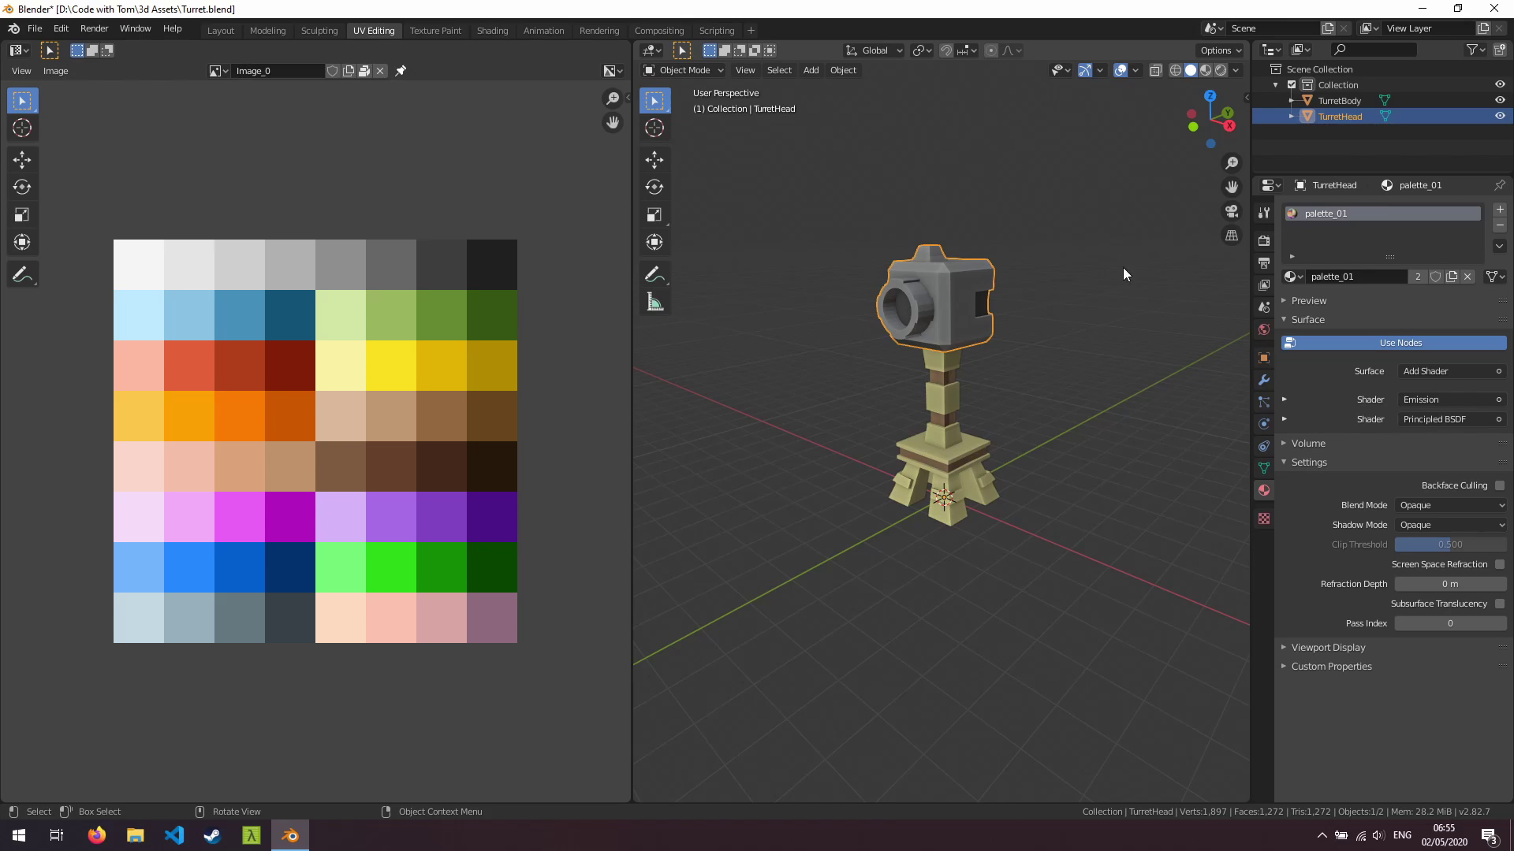
Start a new Godot project located in D:/Code with Tom/Projects.
left_click(1424, 7)
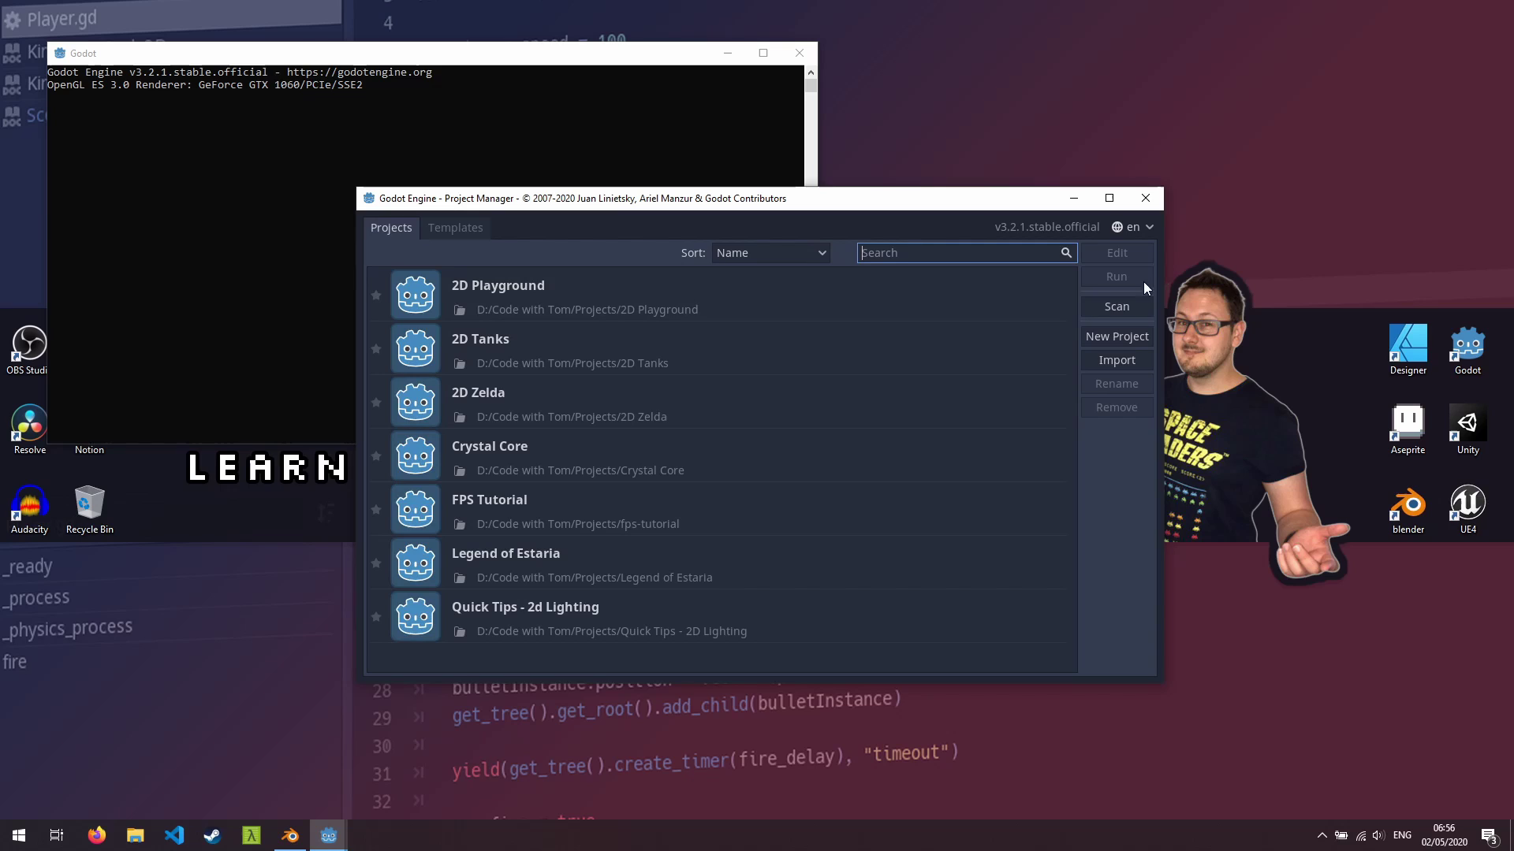
left_click(1133, 335)
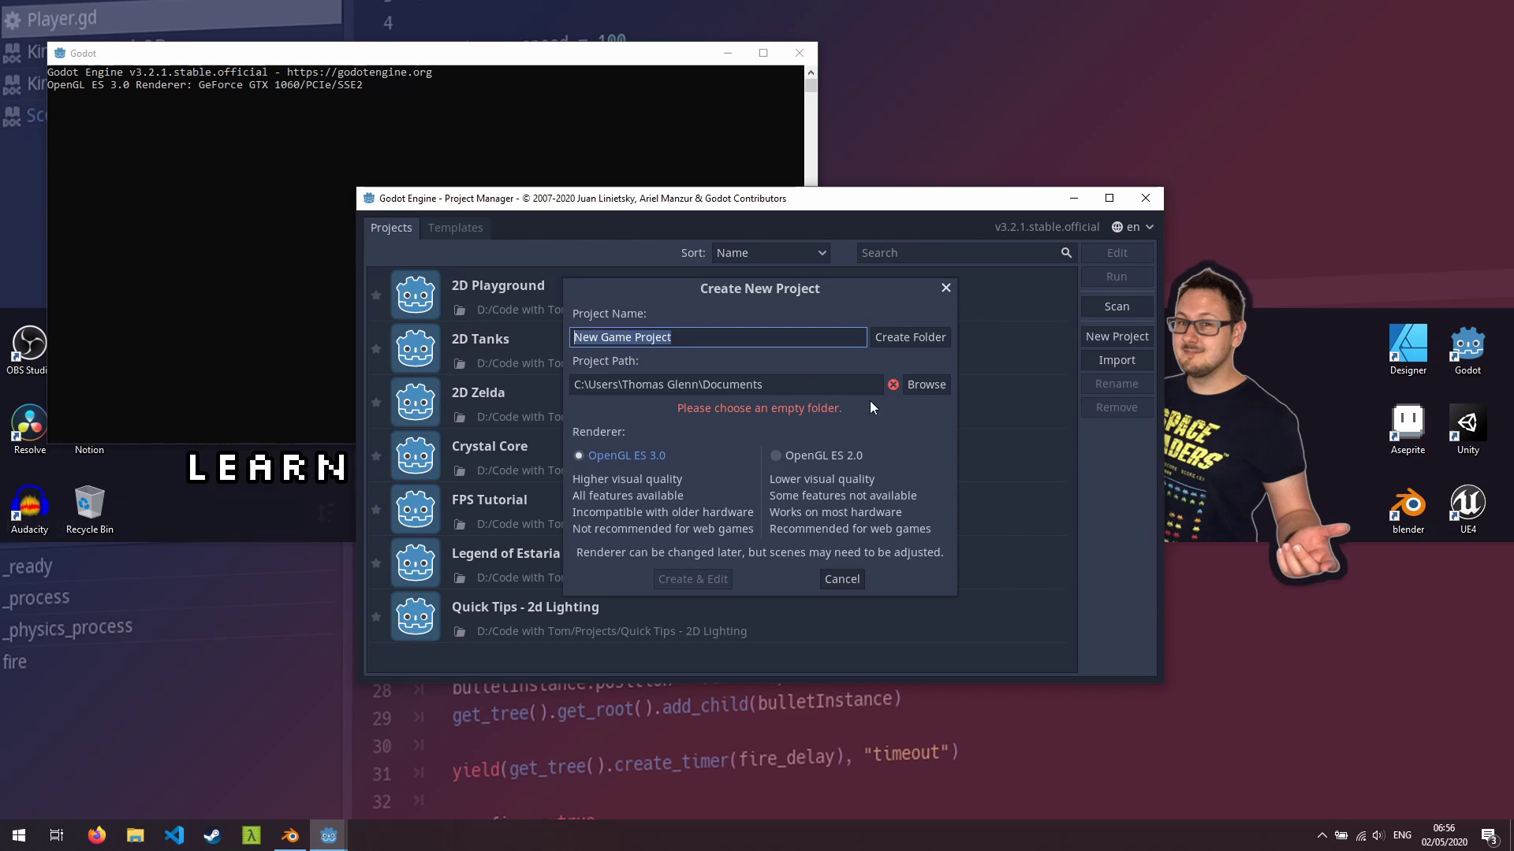
left_click(927, 384)
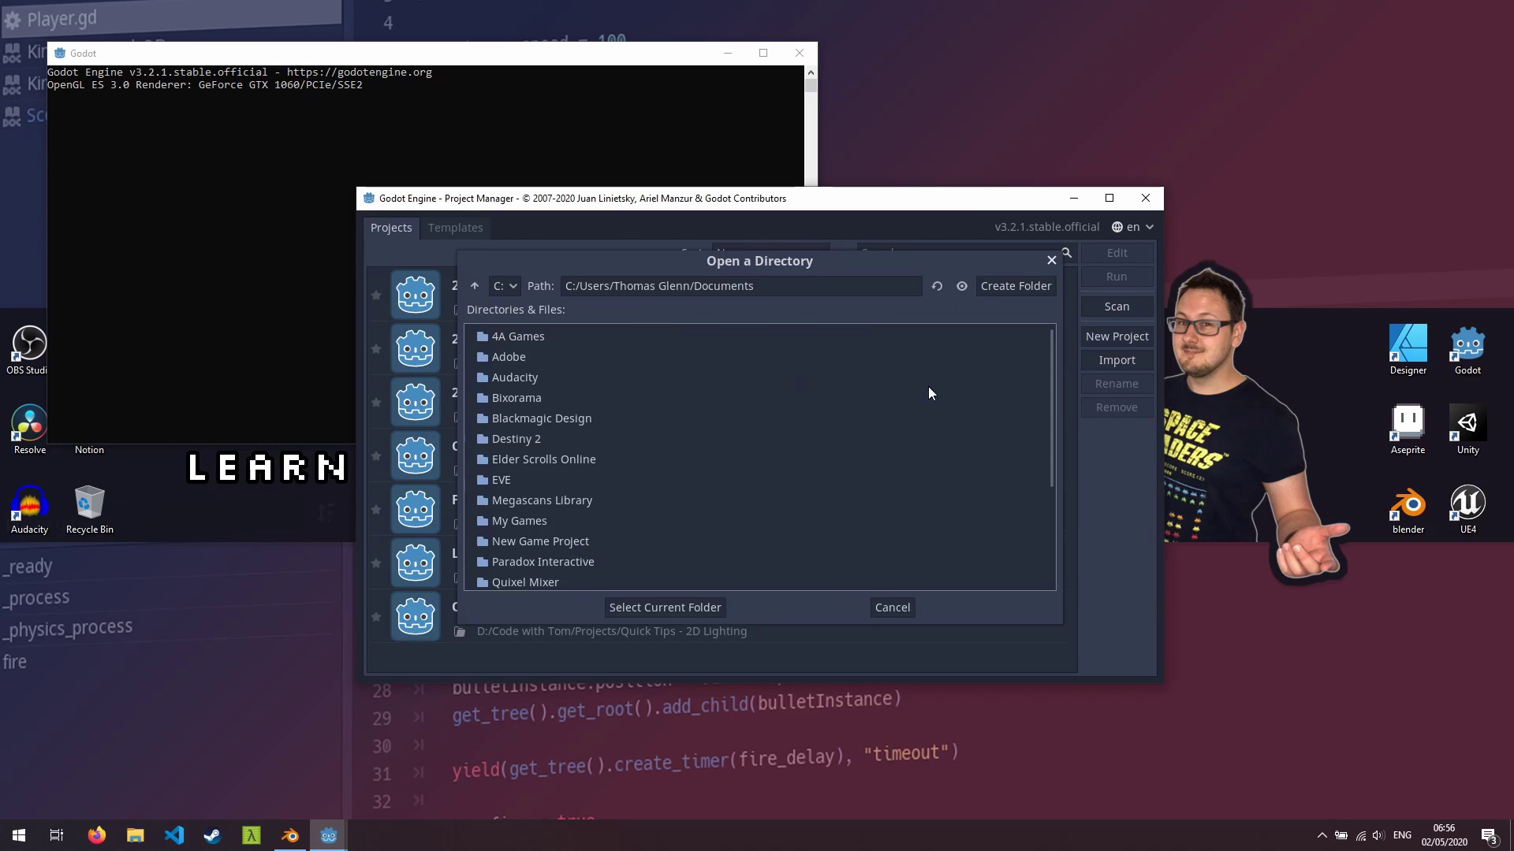
left_click(501, 285)
left_click(509, 355)
double_click(544, 436)
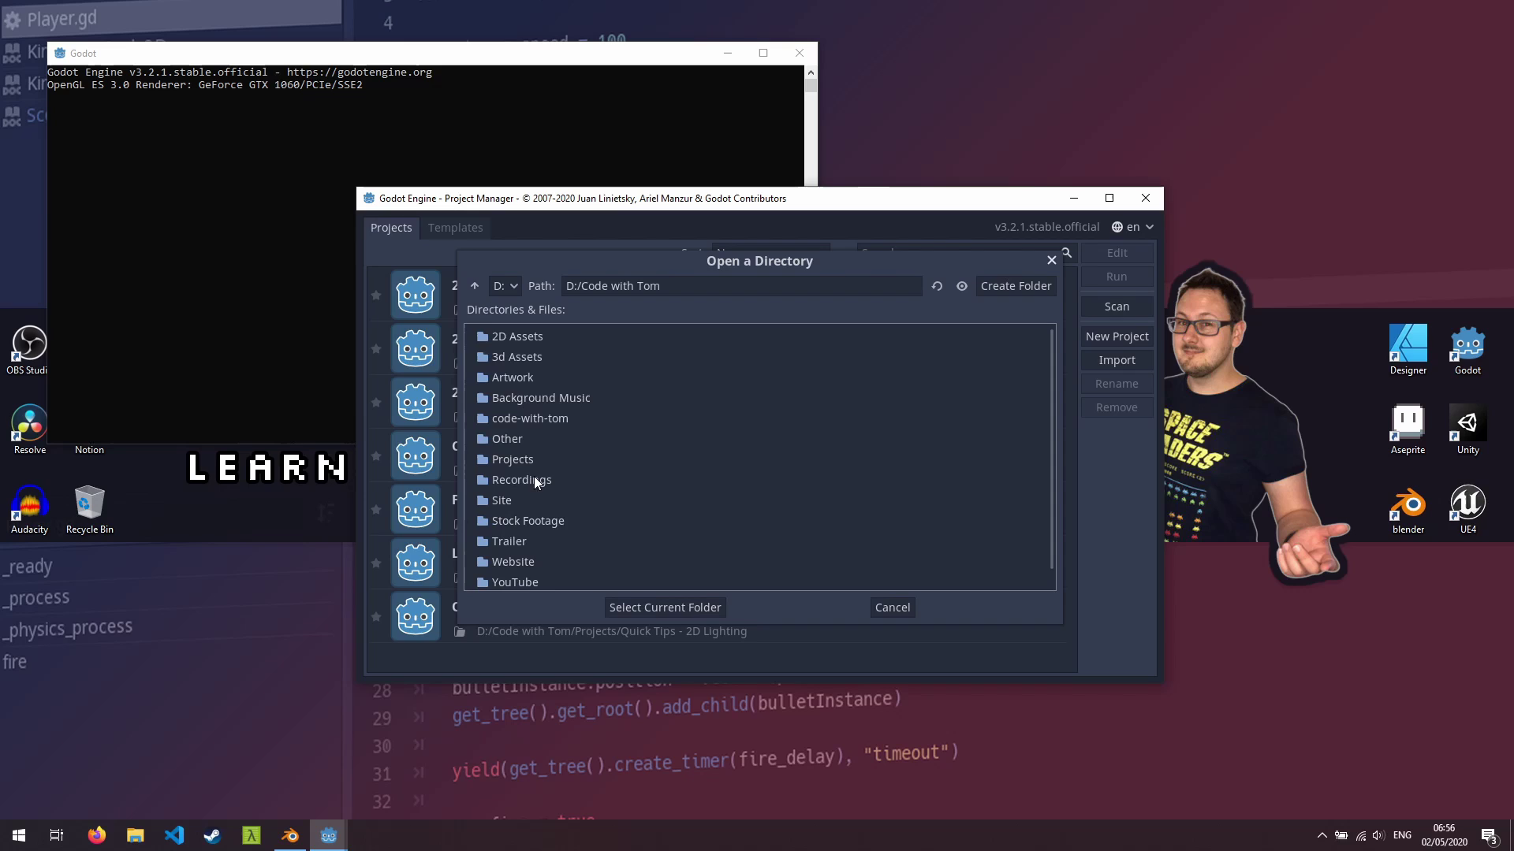
double_click(534, 460)
left_click(664, 608)
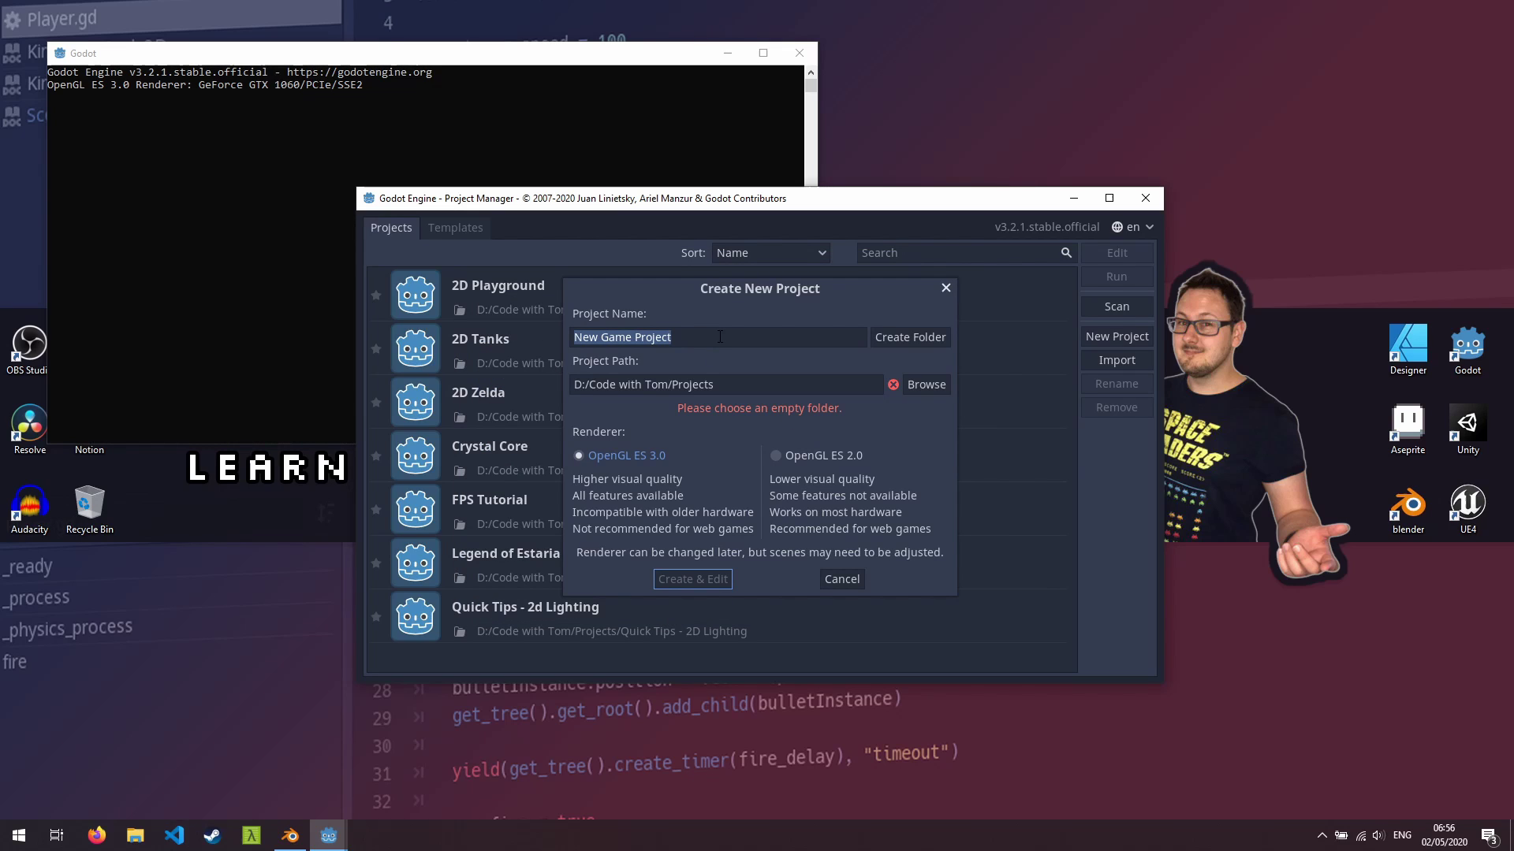
Name the project '3D Playground' and create a matching folder for it.
left_click(723, 335)
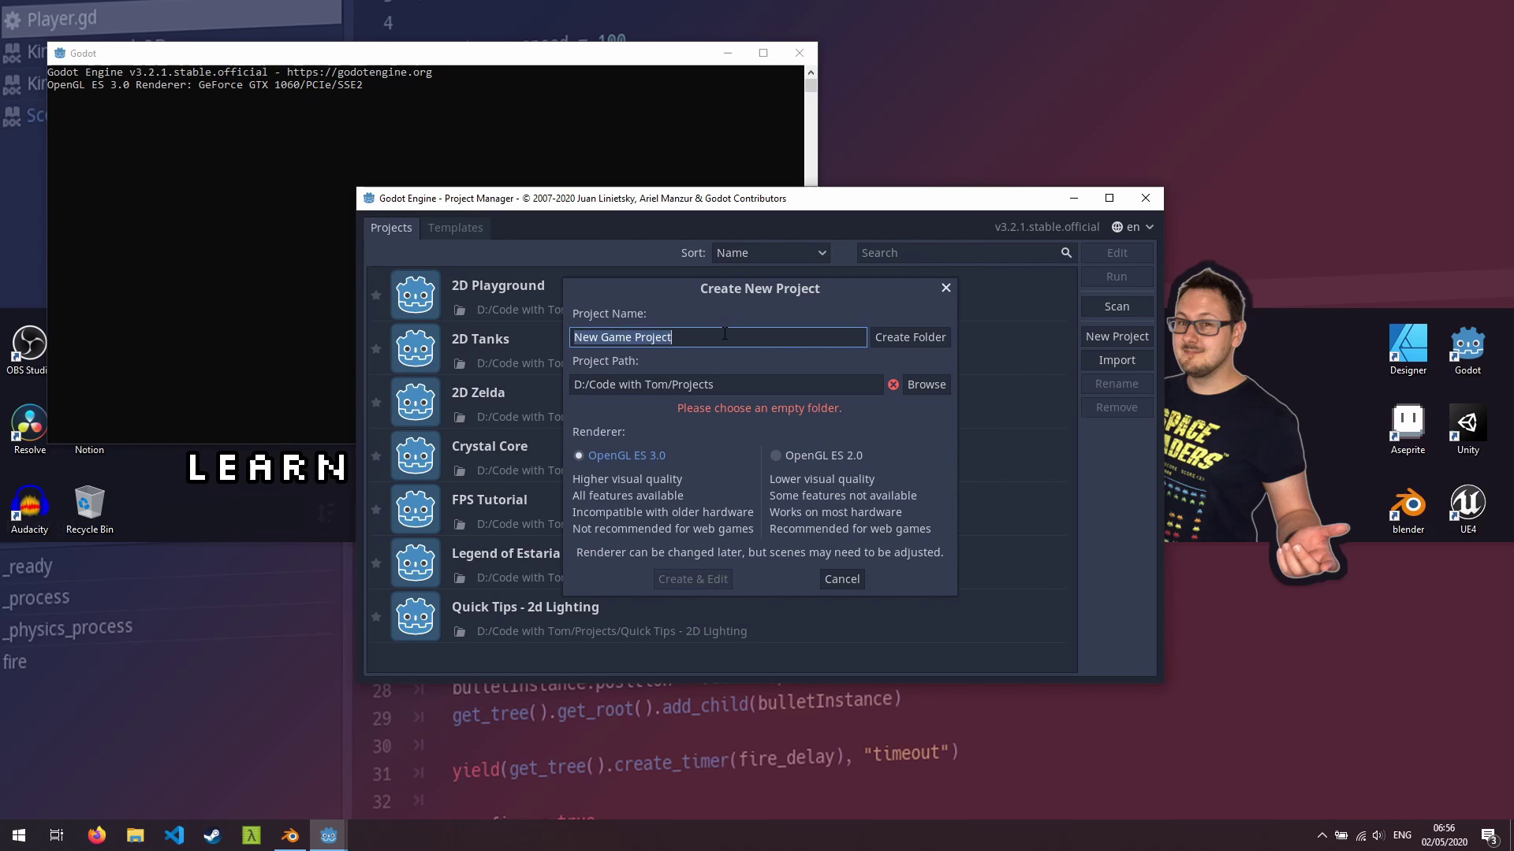
type("3D ")
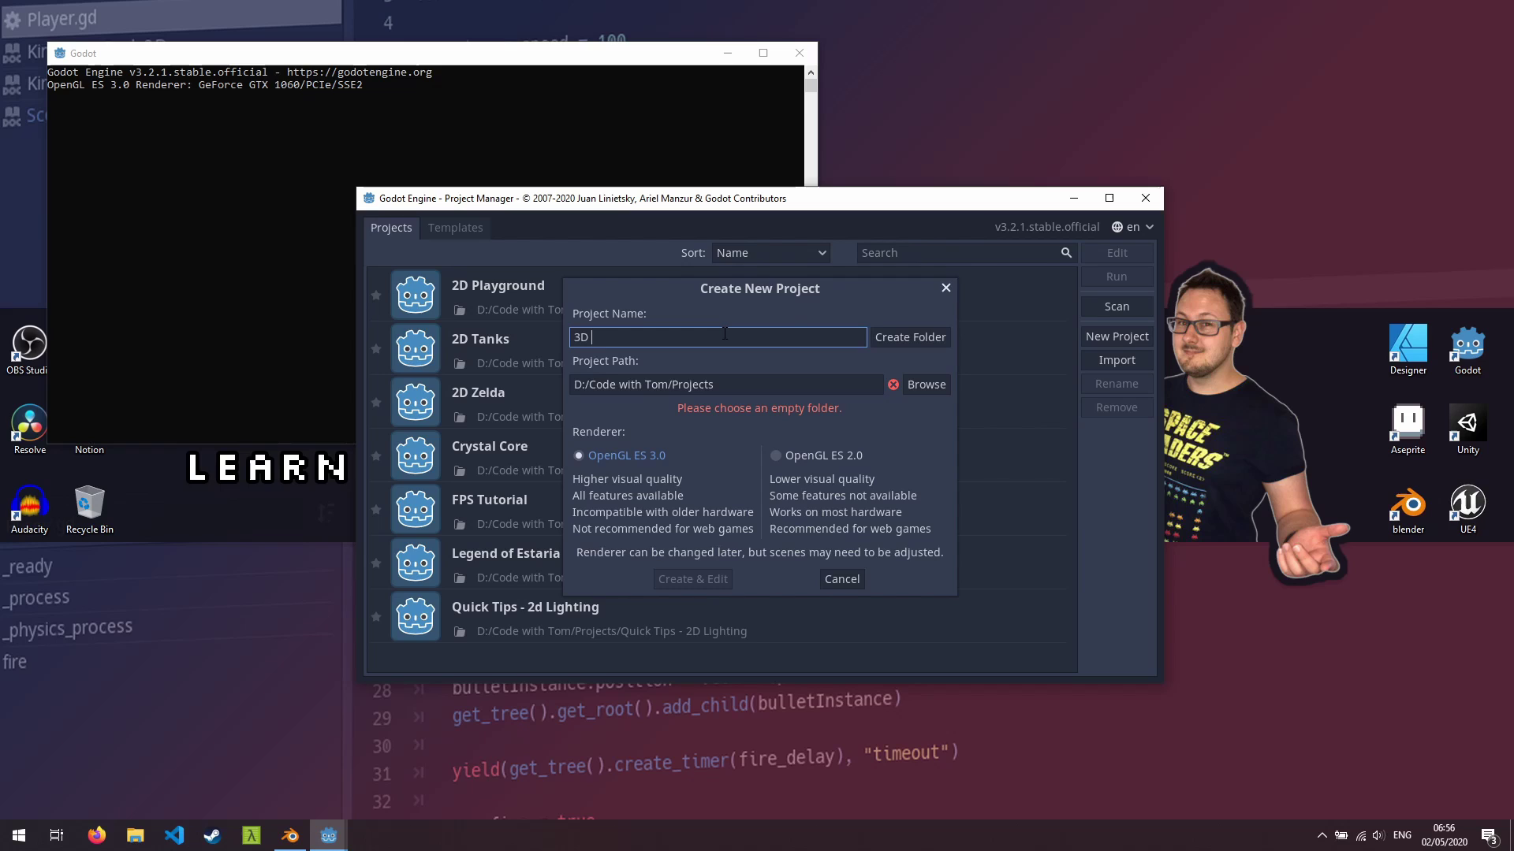
type("Playground")
left_click(914, 339)
Open the new project and start a 3D scene whose root node is named World.
left_click(700, 581)
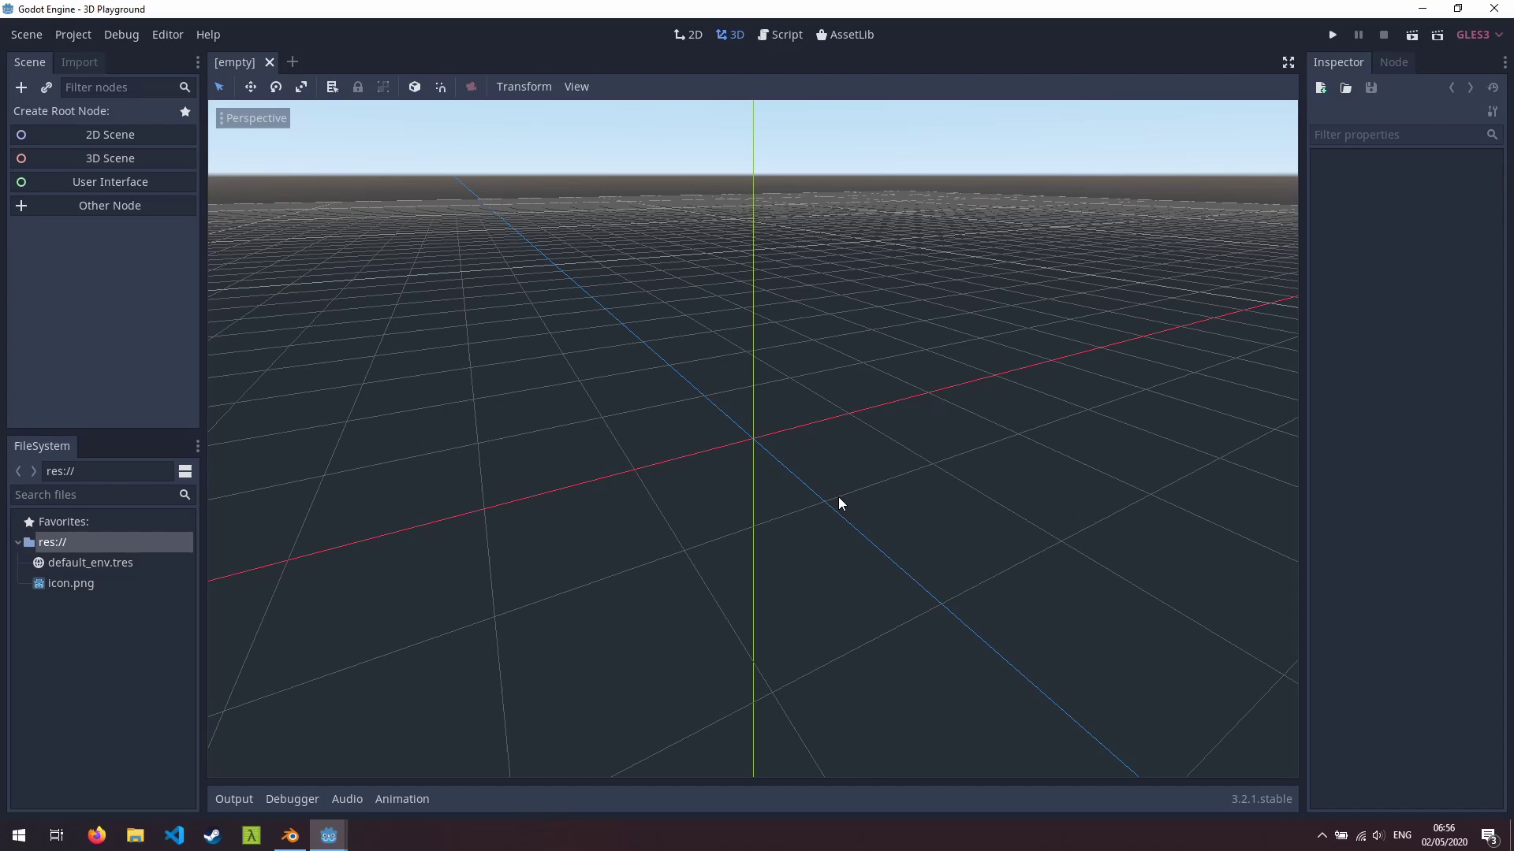
left_click(97, 161)
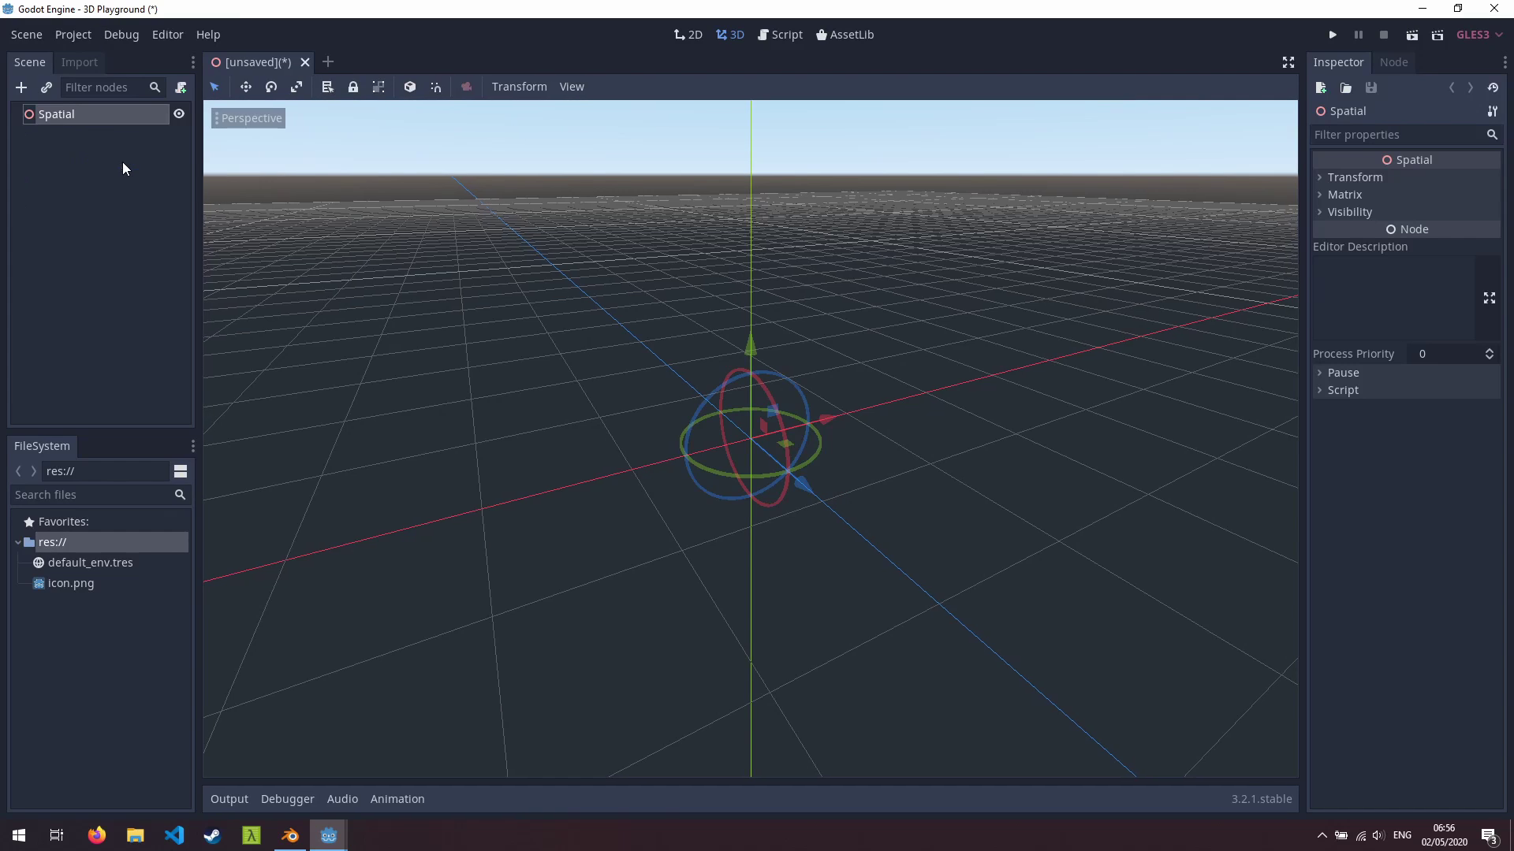
double_click(59, 113)
type("World")
key("Return")
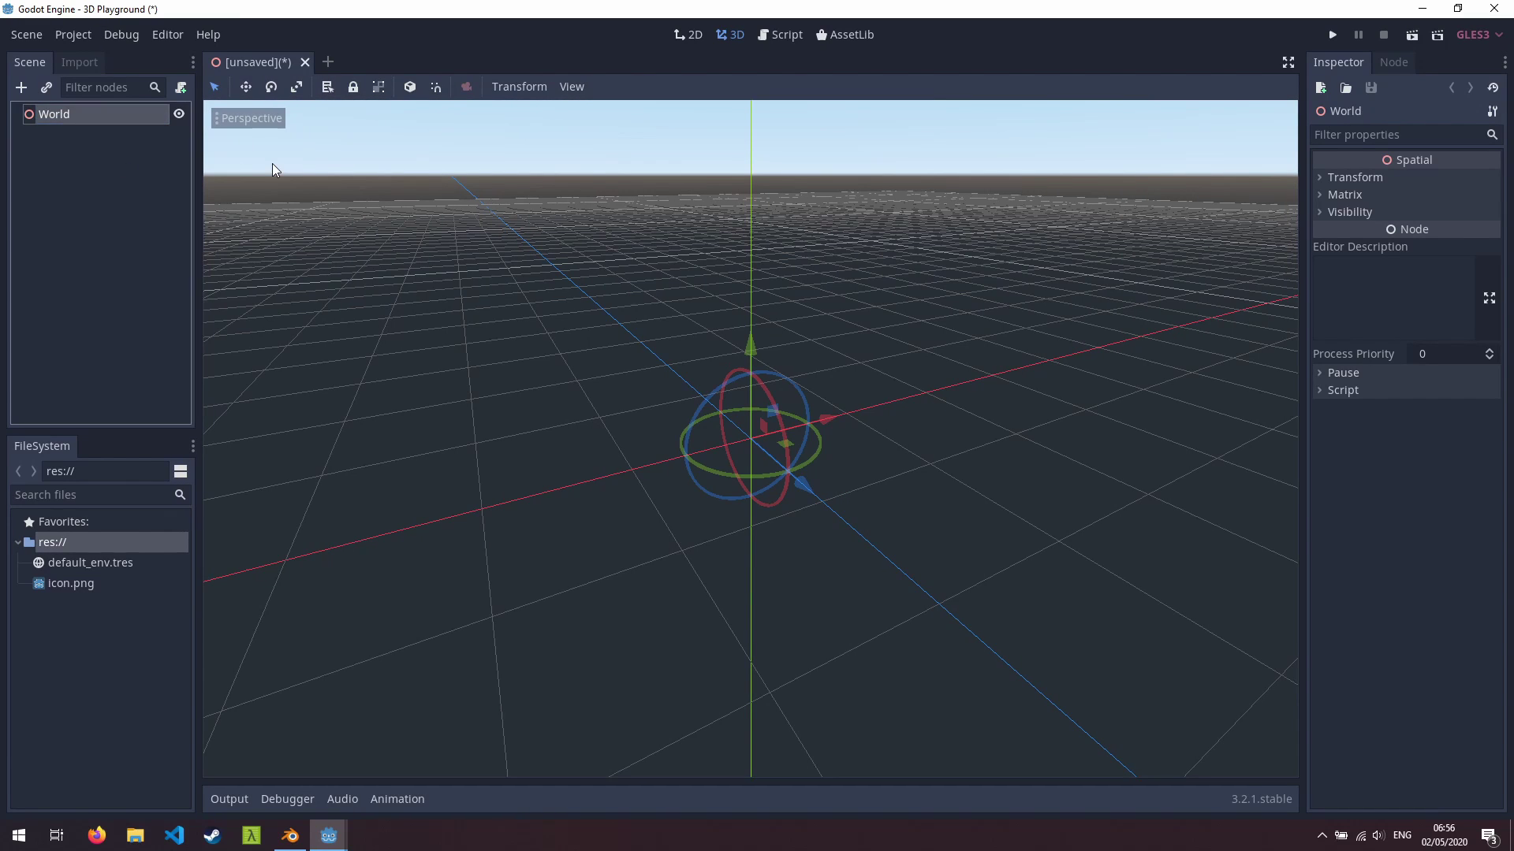
Import Turret.glb from the 3d Assets folder into the project's res:// folder.
left_click(135, 835)
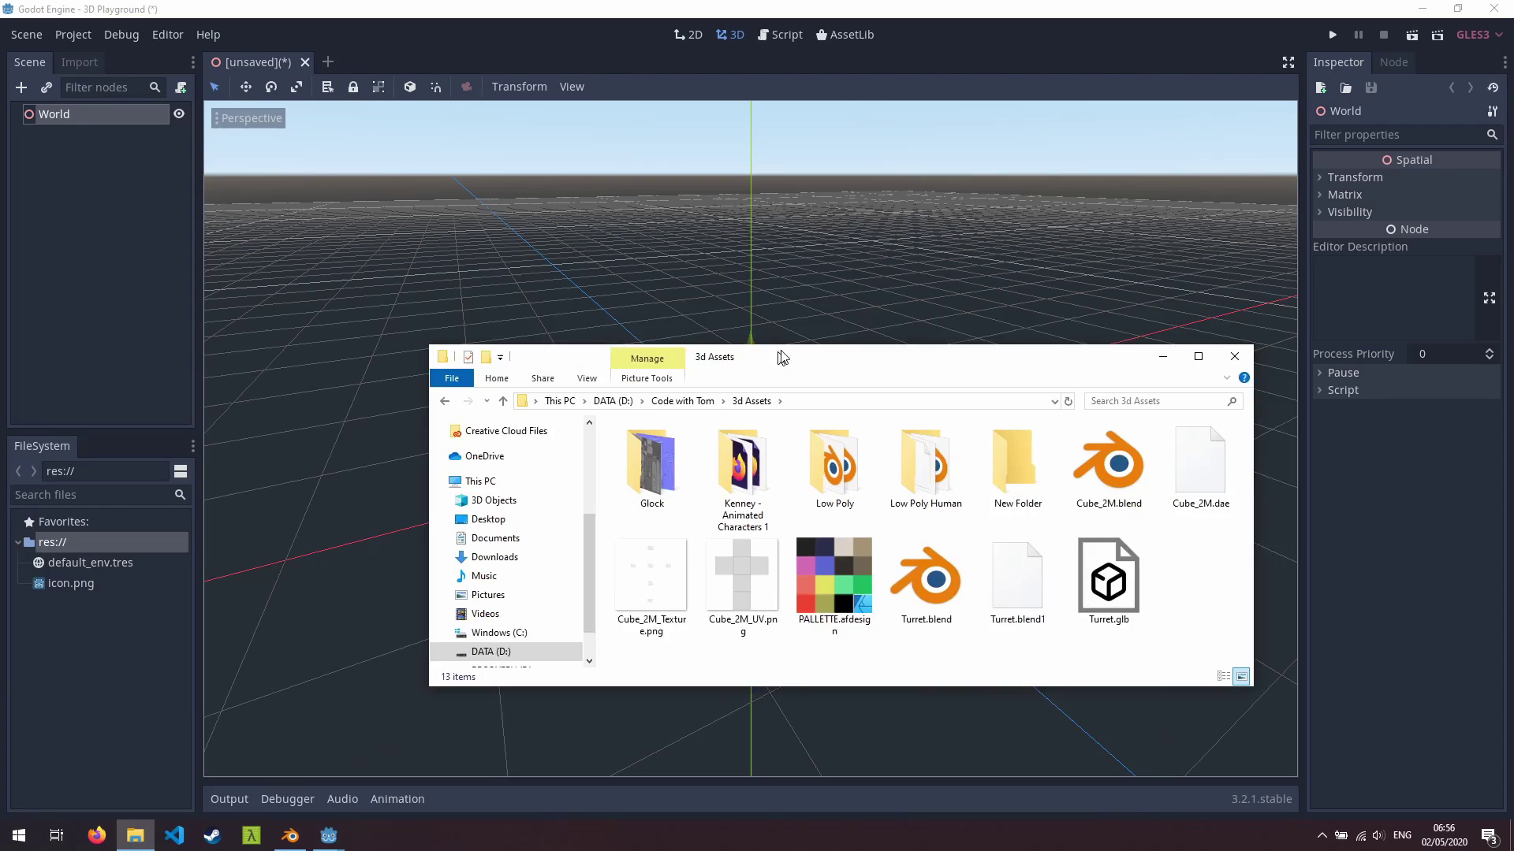
left_click_drag(780, 339, 683, 238)
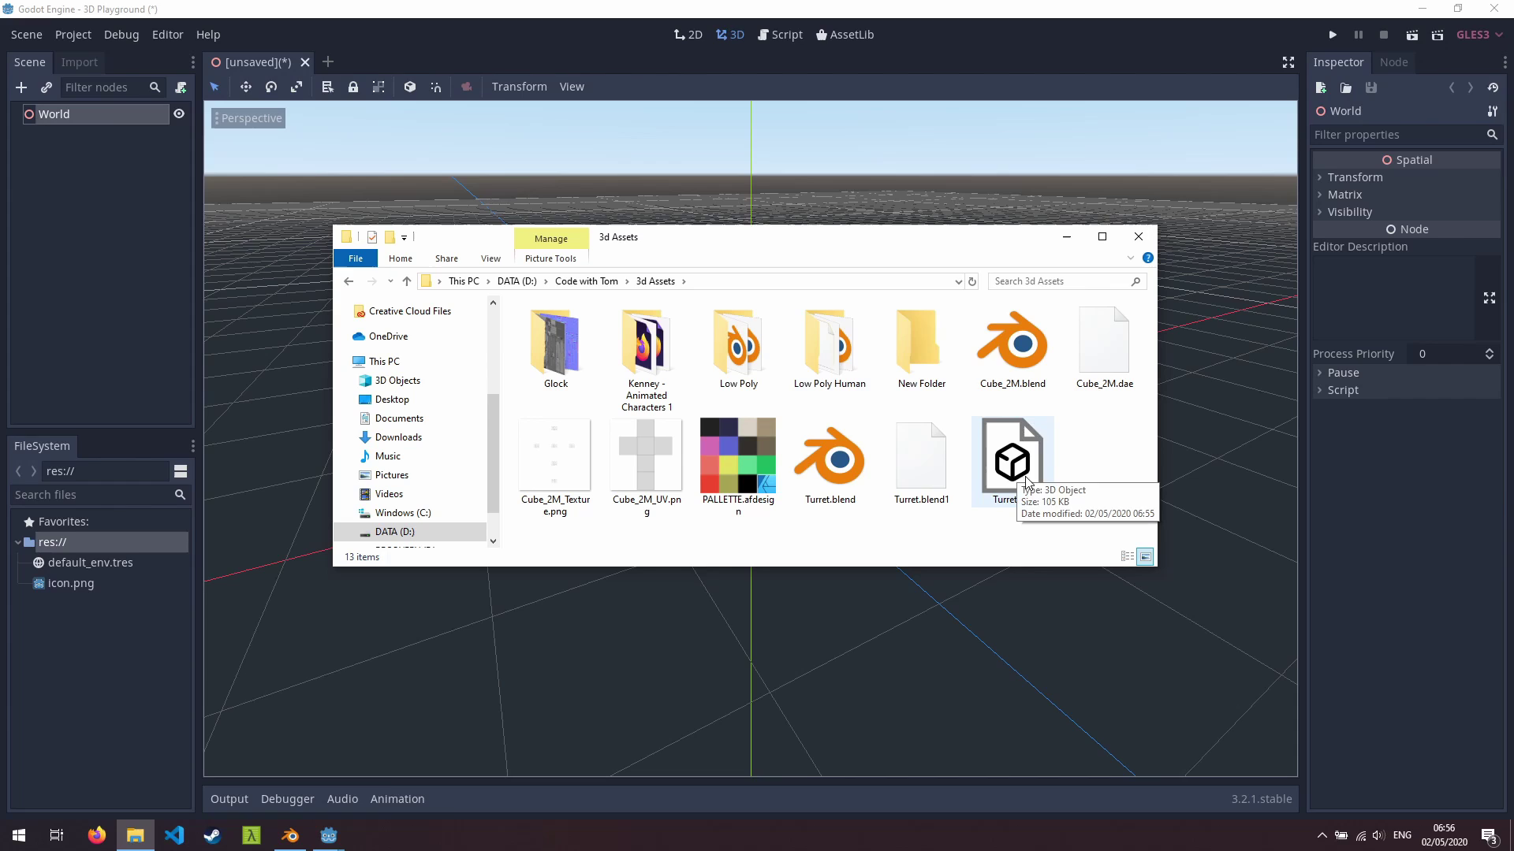
left_click(1023, 467)
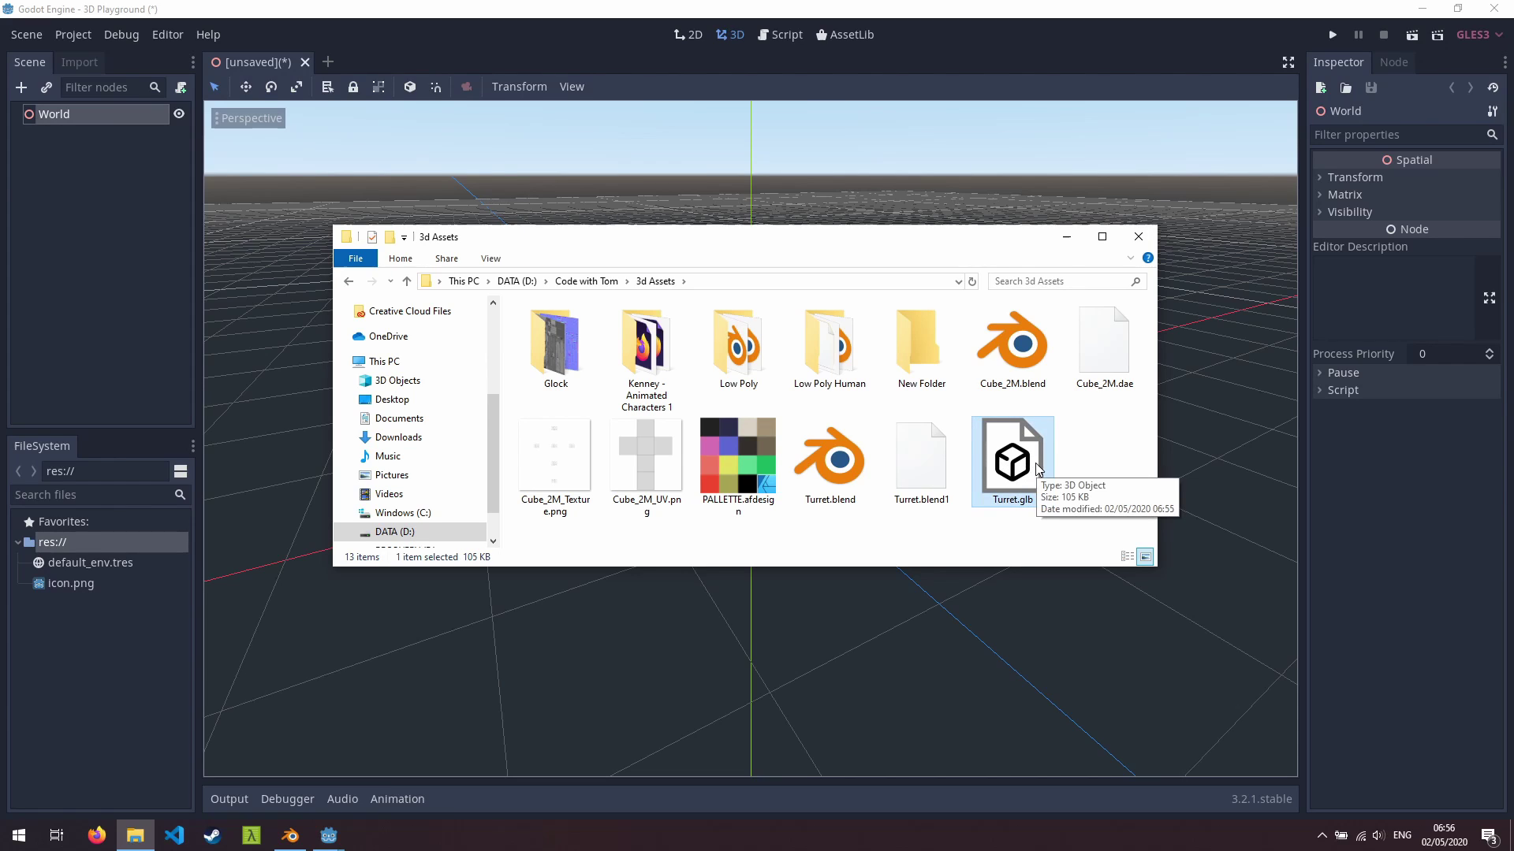
left_click_drag(1029, 469, 72, 541)
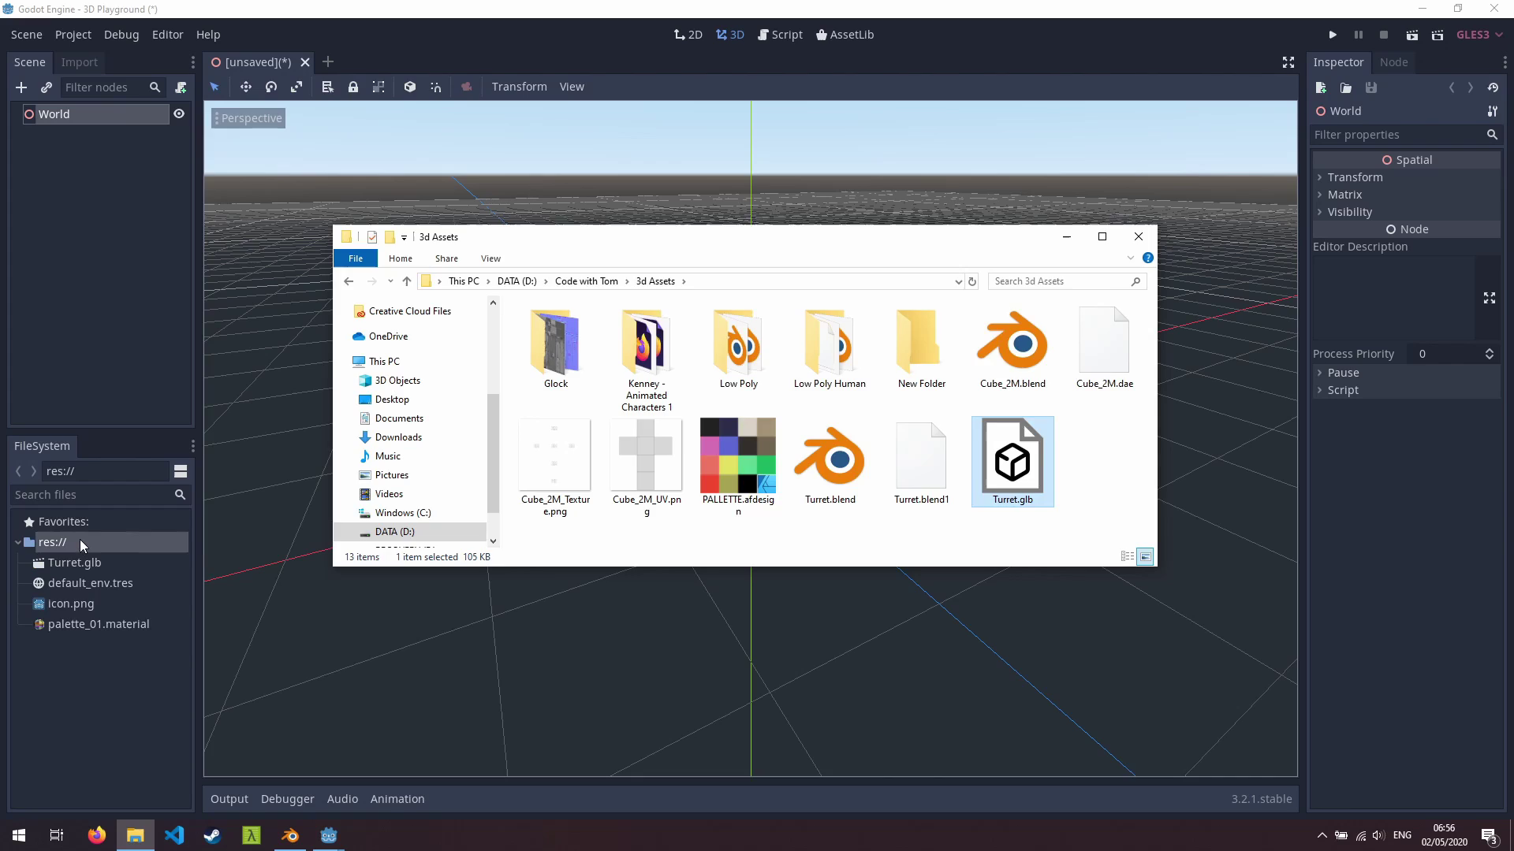
left_click(80, 538)
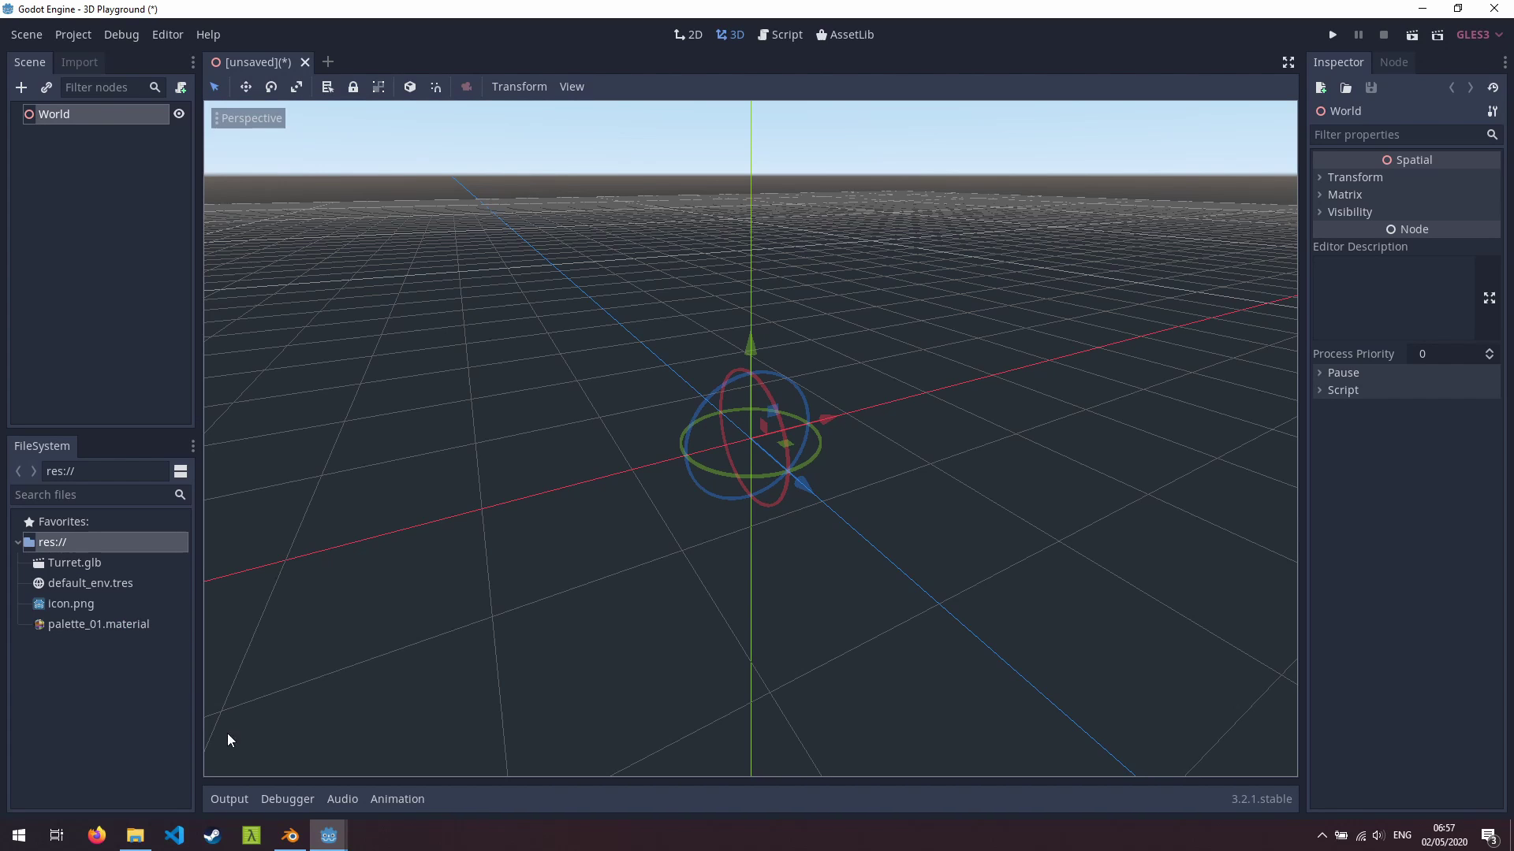
Leave Blender and bring the 'Godot Engine - 3D Playground' window back to the front.
left_click(290, 835)
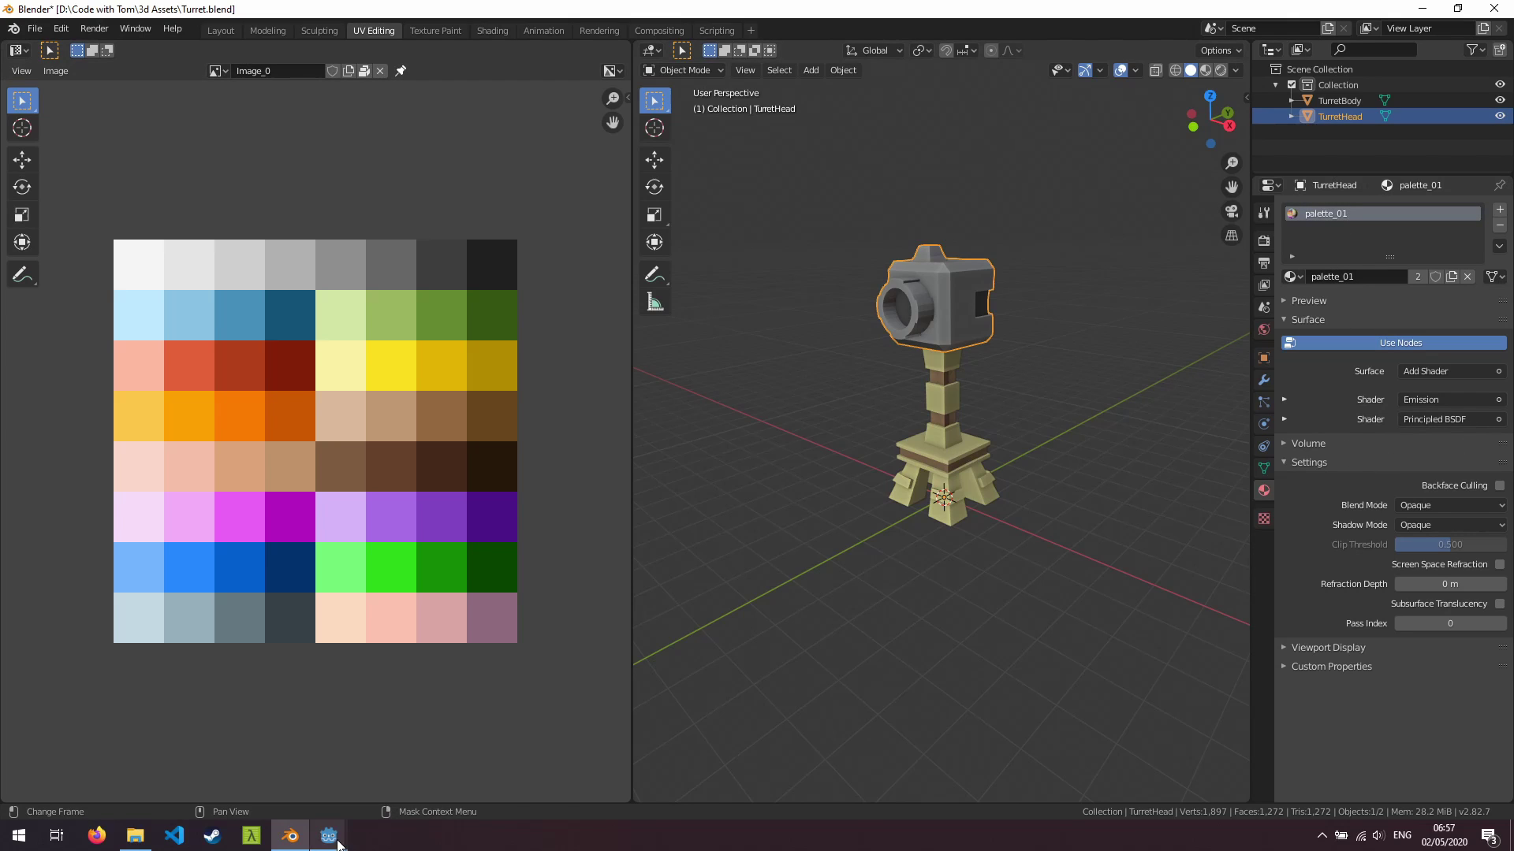
mouse_move(329, 836)
left_click(410, 777)
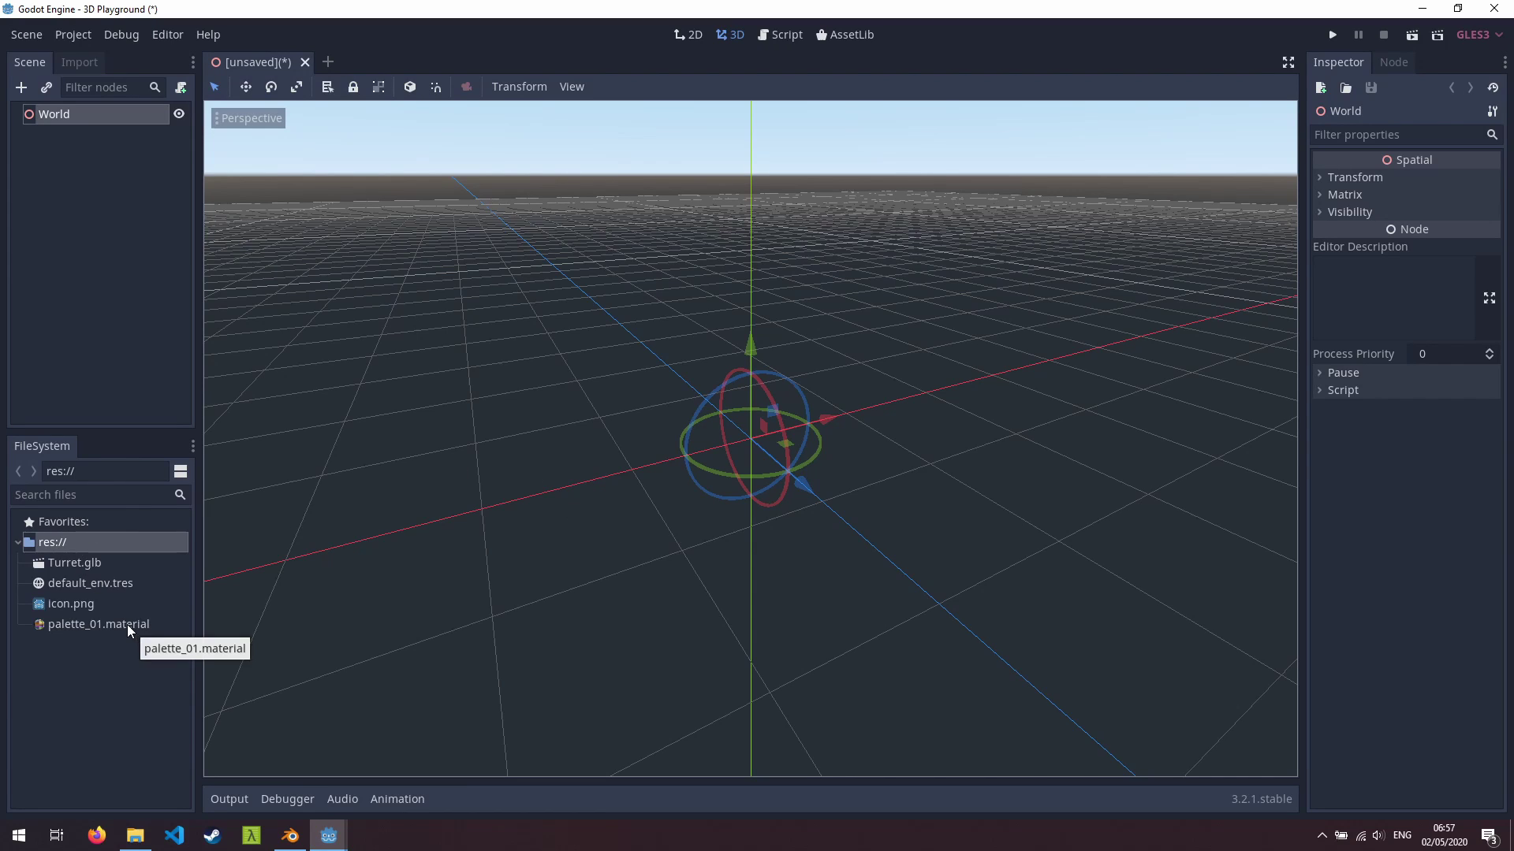
left_click(92, 565)
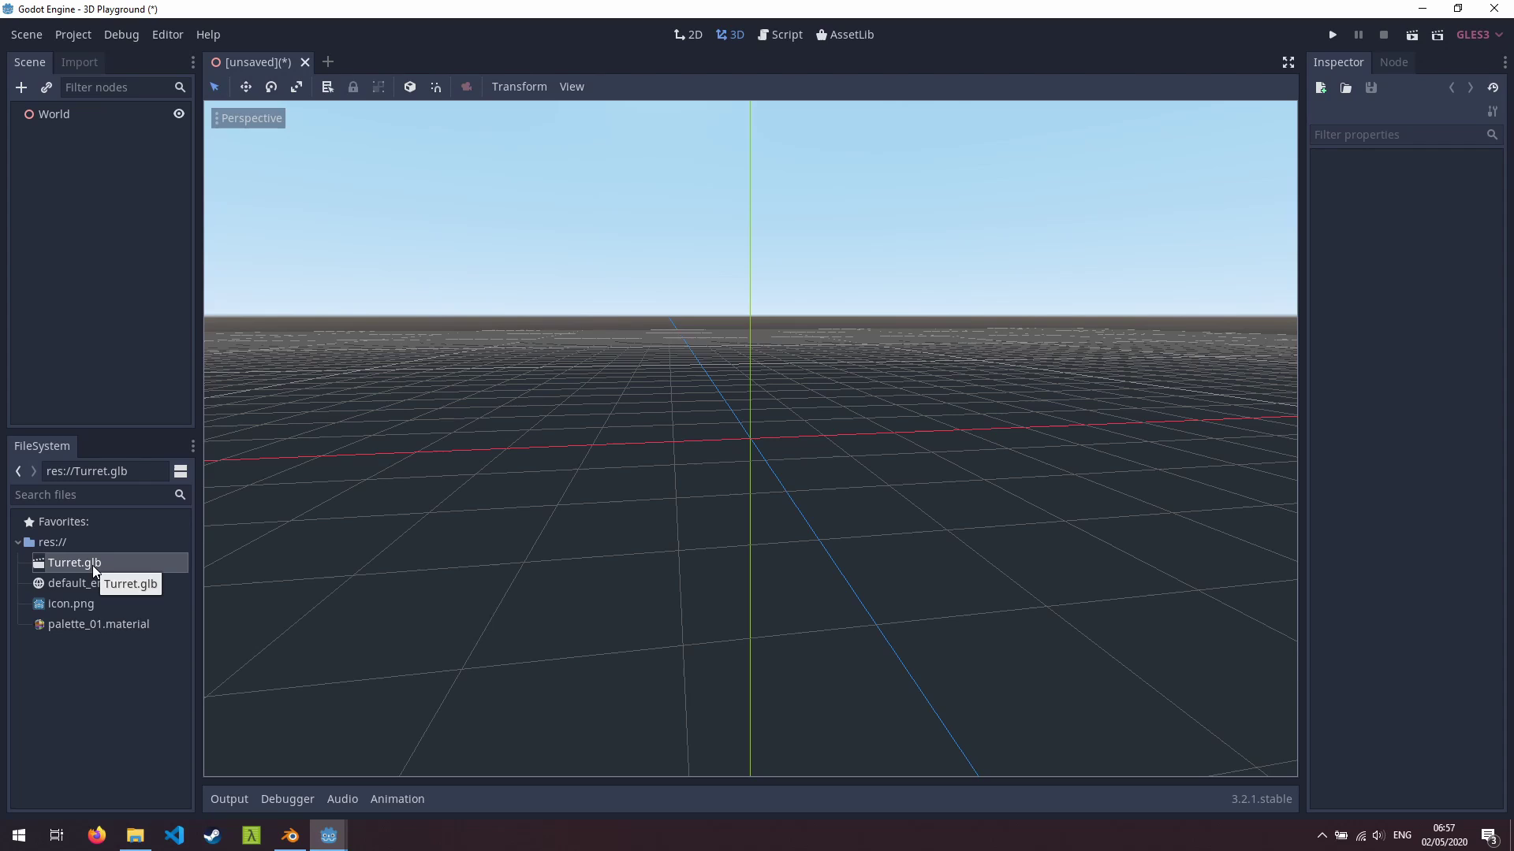
left_click_drag(92, 565, 807, 619)
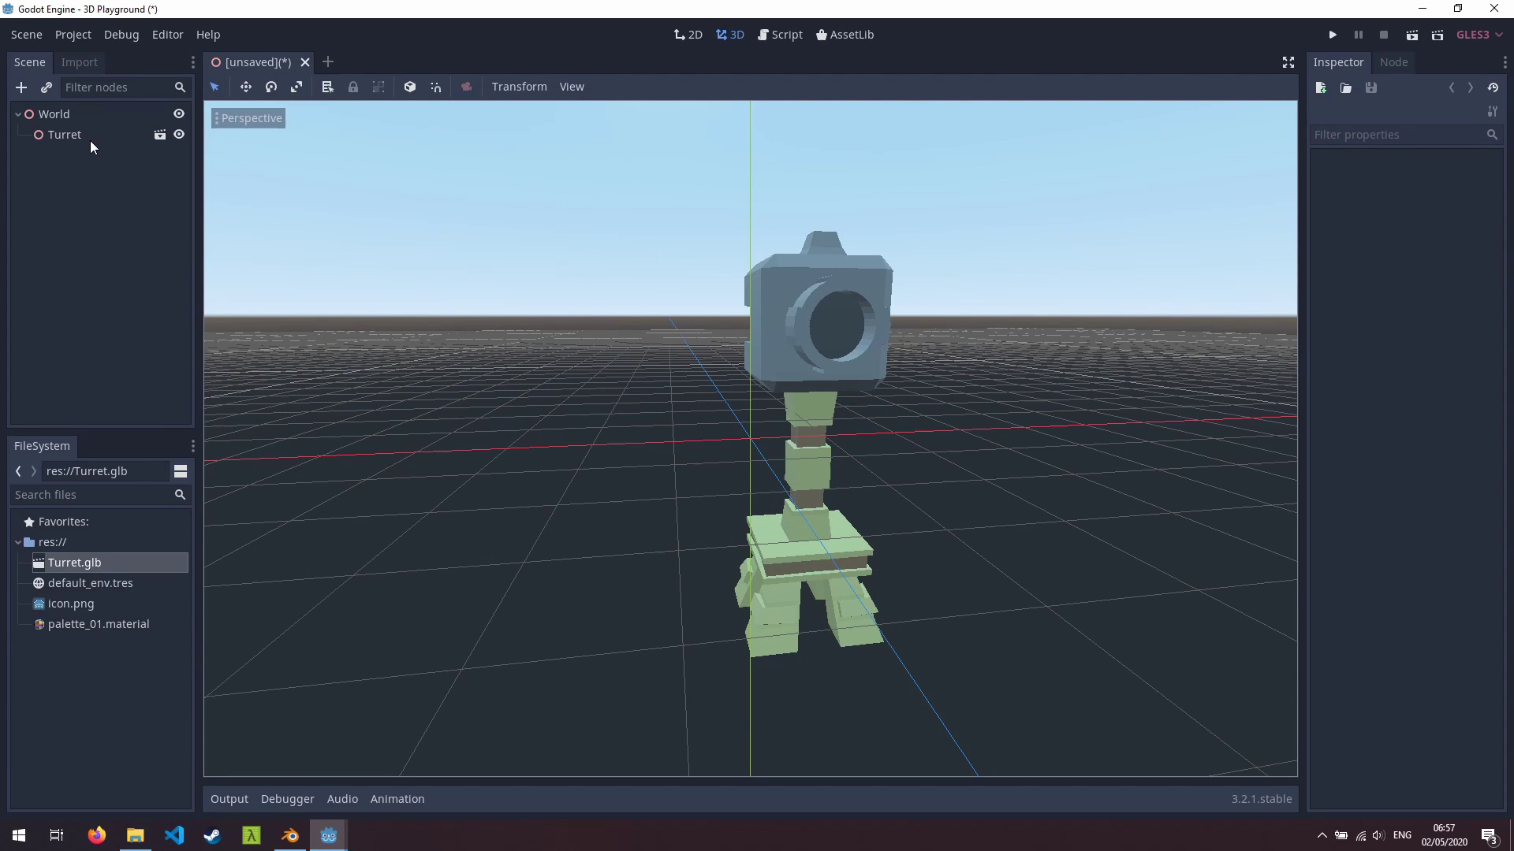
left_click(68, 135)
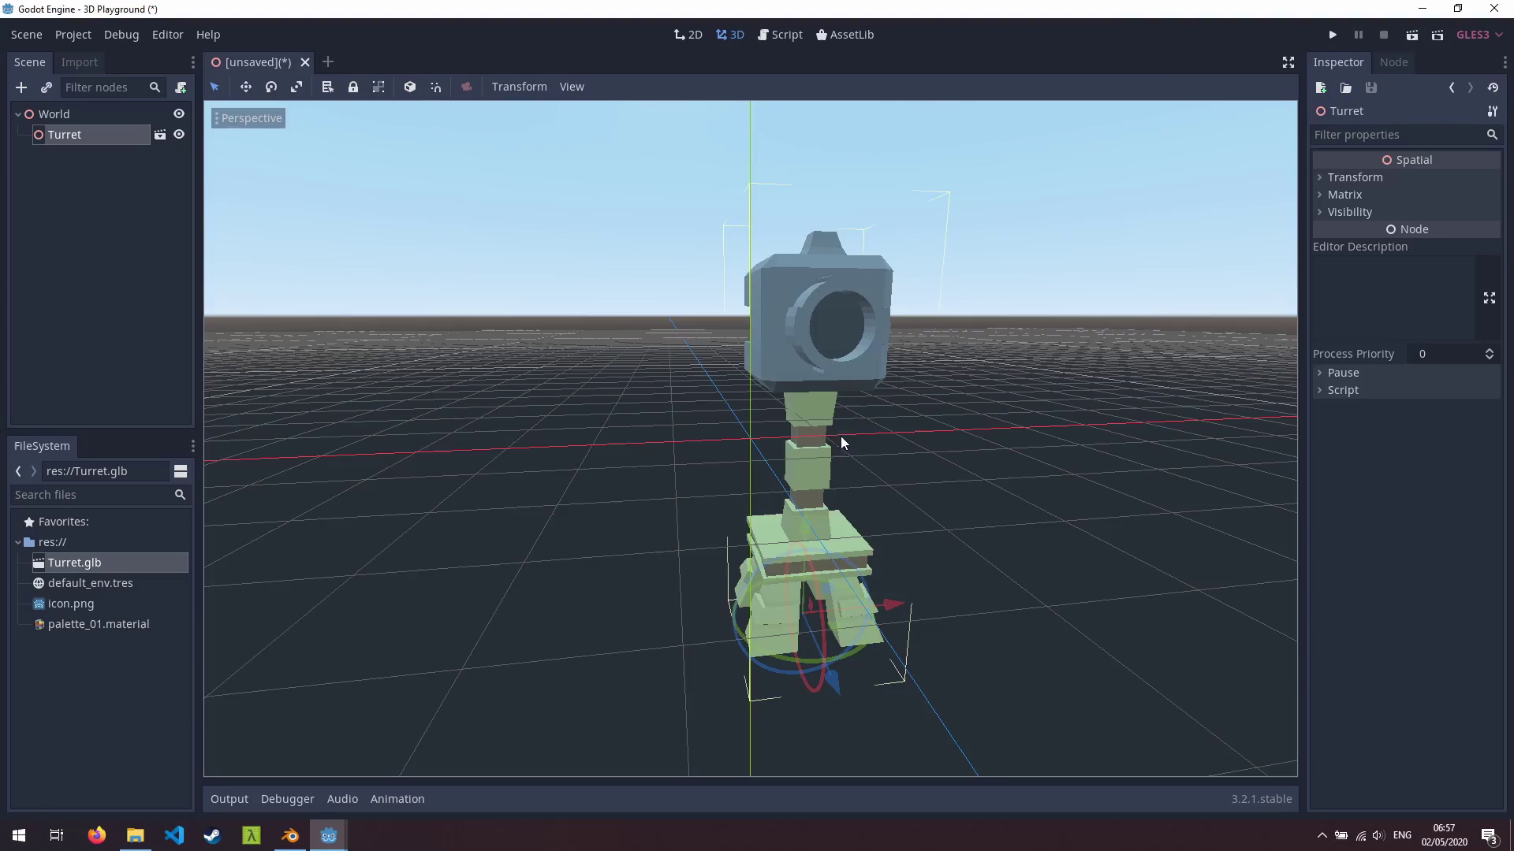
middle_click_drag(842, 443, 787, 461)
scroll(700, 422, "up", 3)
scroll(787, 461, "down", 2)
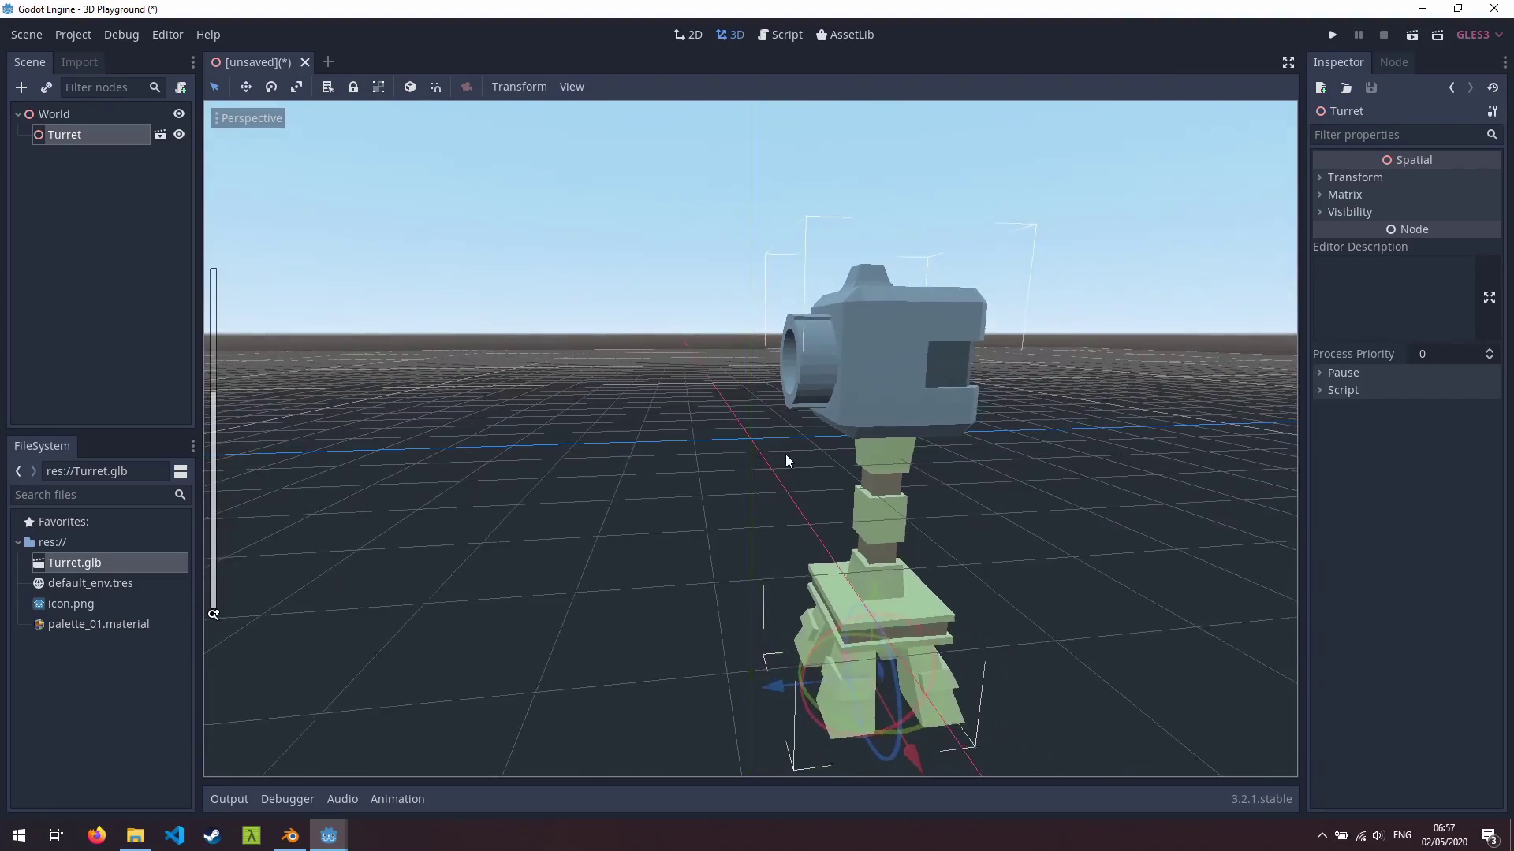
scroll(683, 471, "down", 2)
middle_click_drag(684, 470, 826, 470)
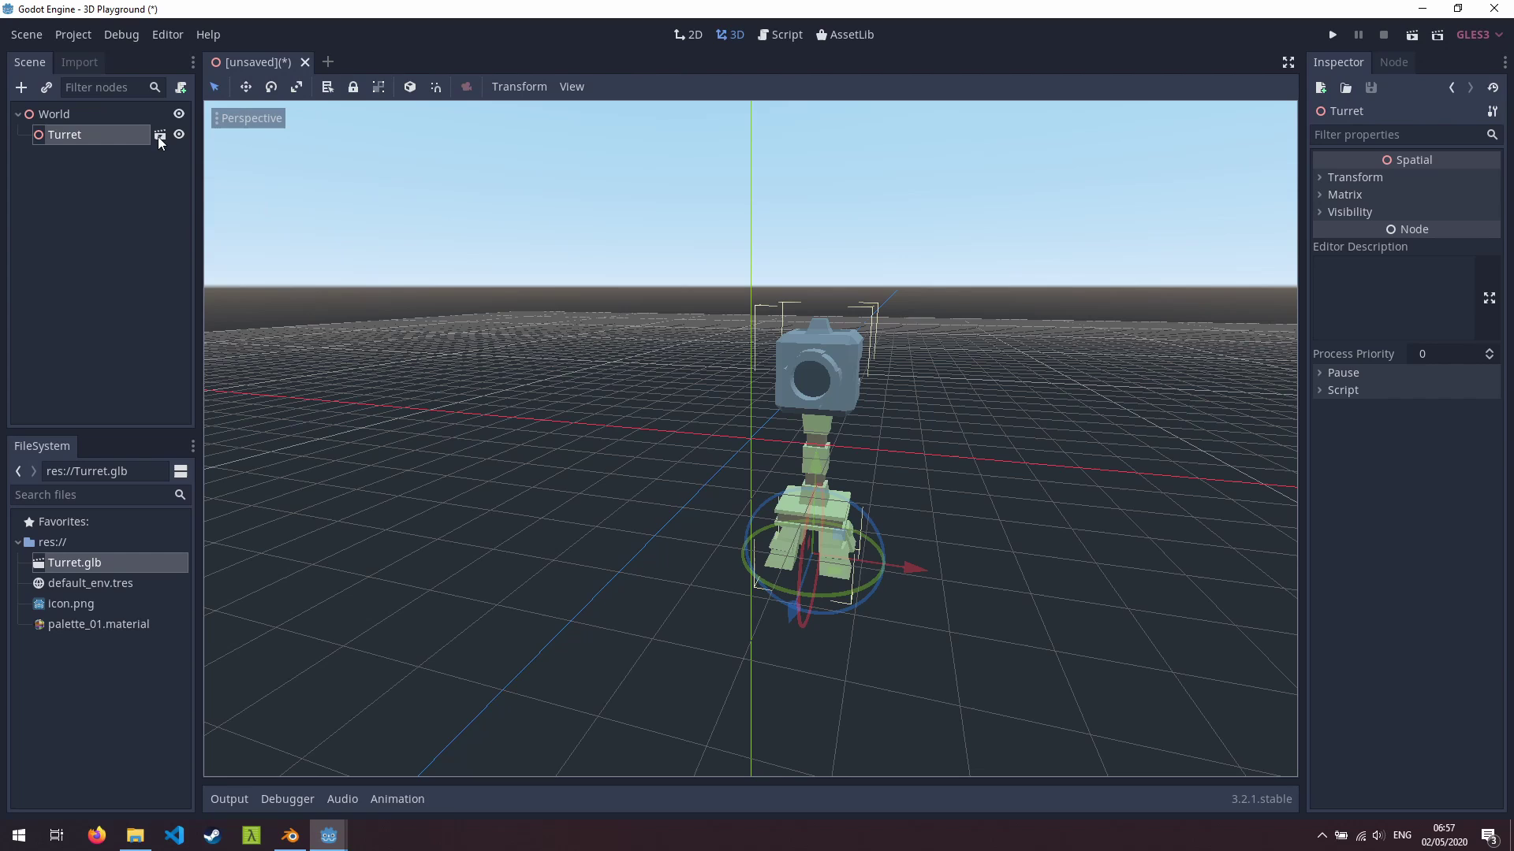
key("Delete")
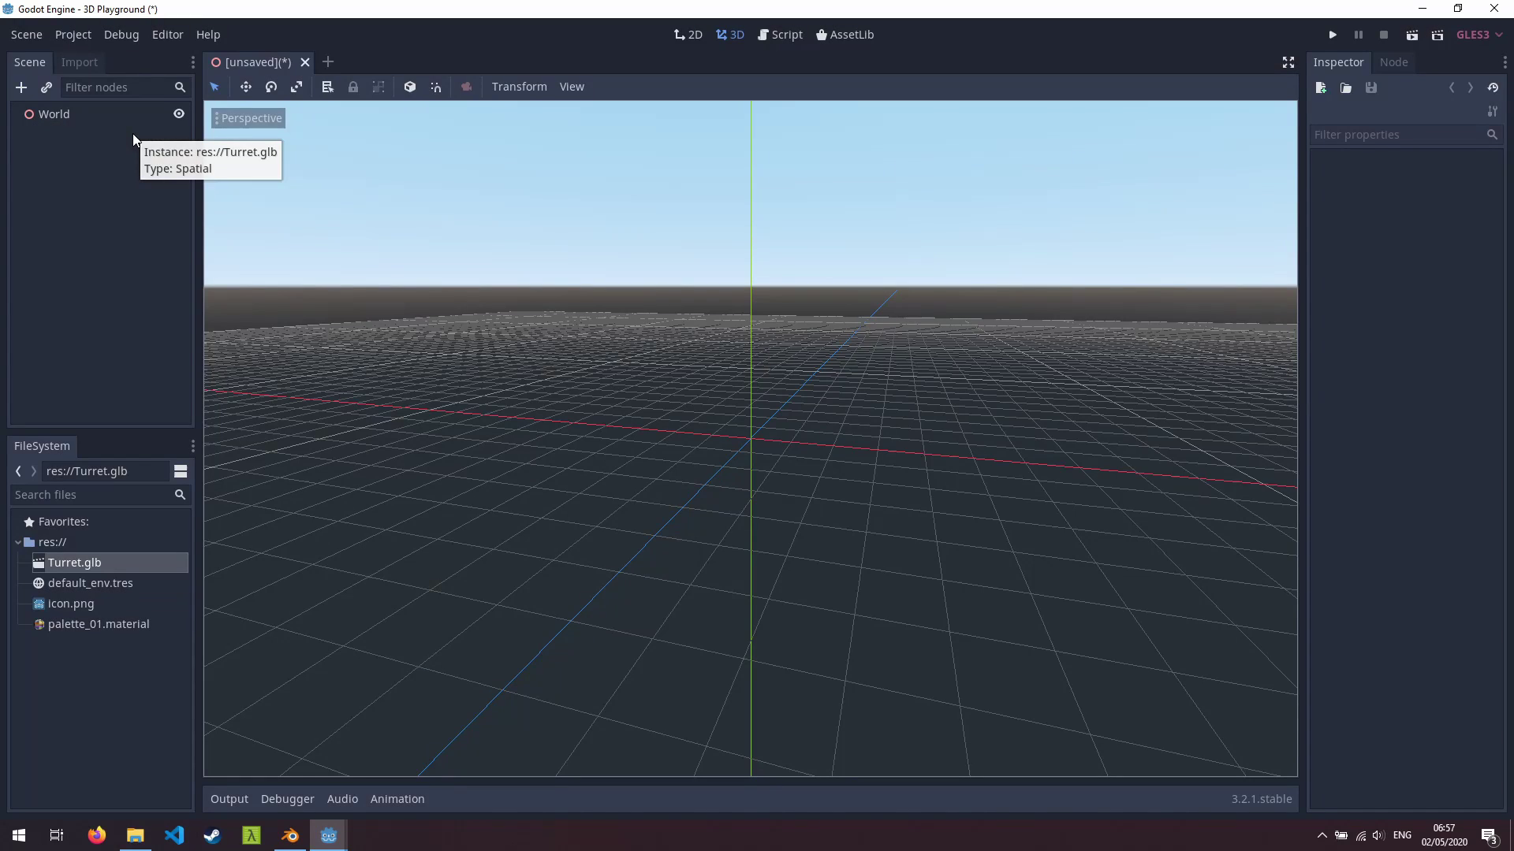
Create a new inherited scene from Turret.glb and inspect its TurretBody and TurretHead meshes.
double_click(109, 565)
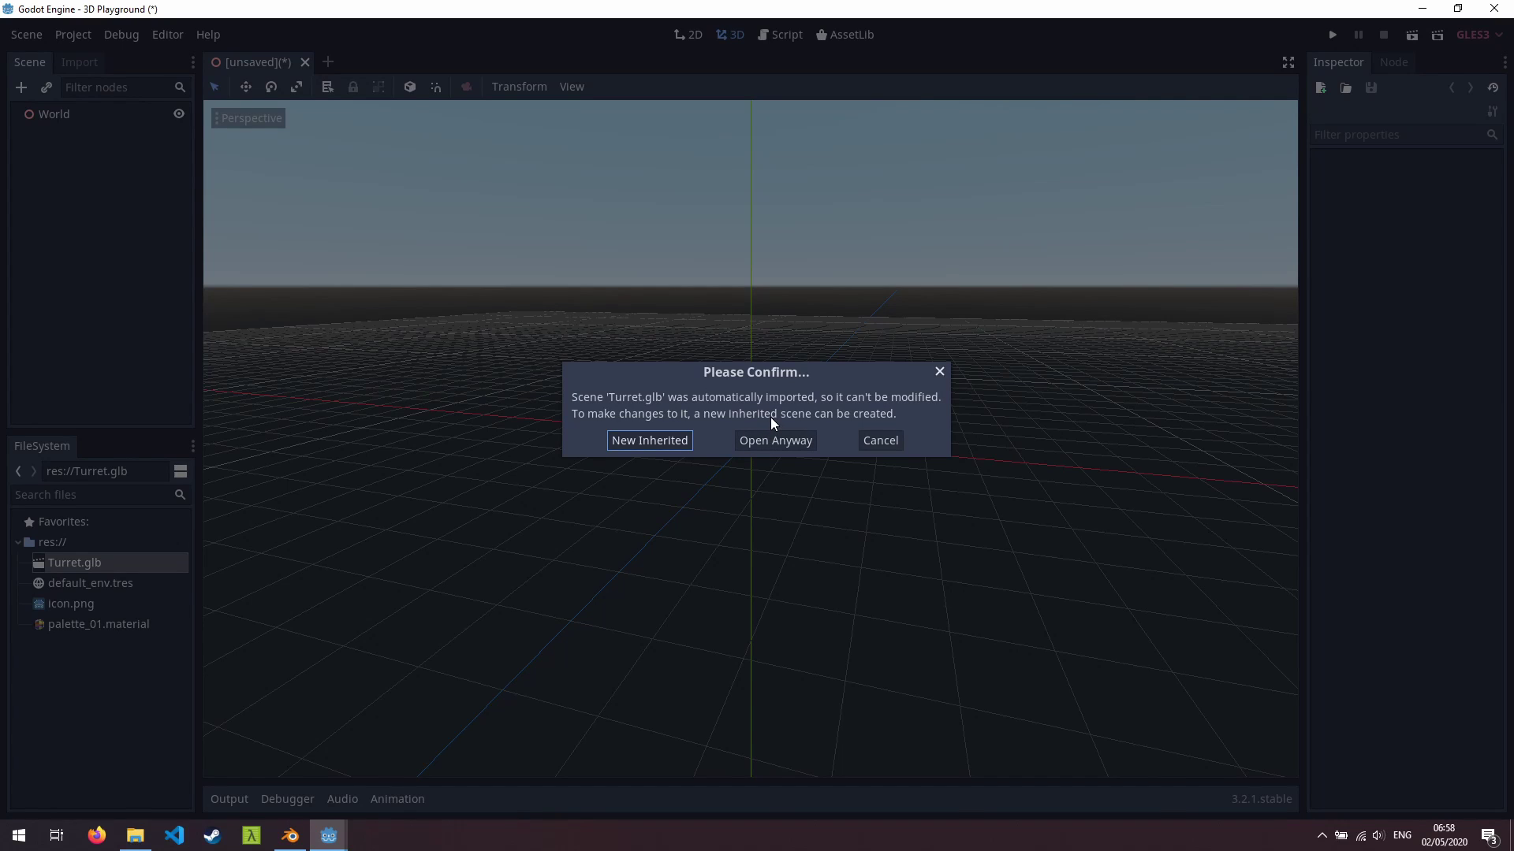
left_click(652, 444)
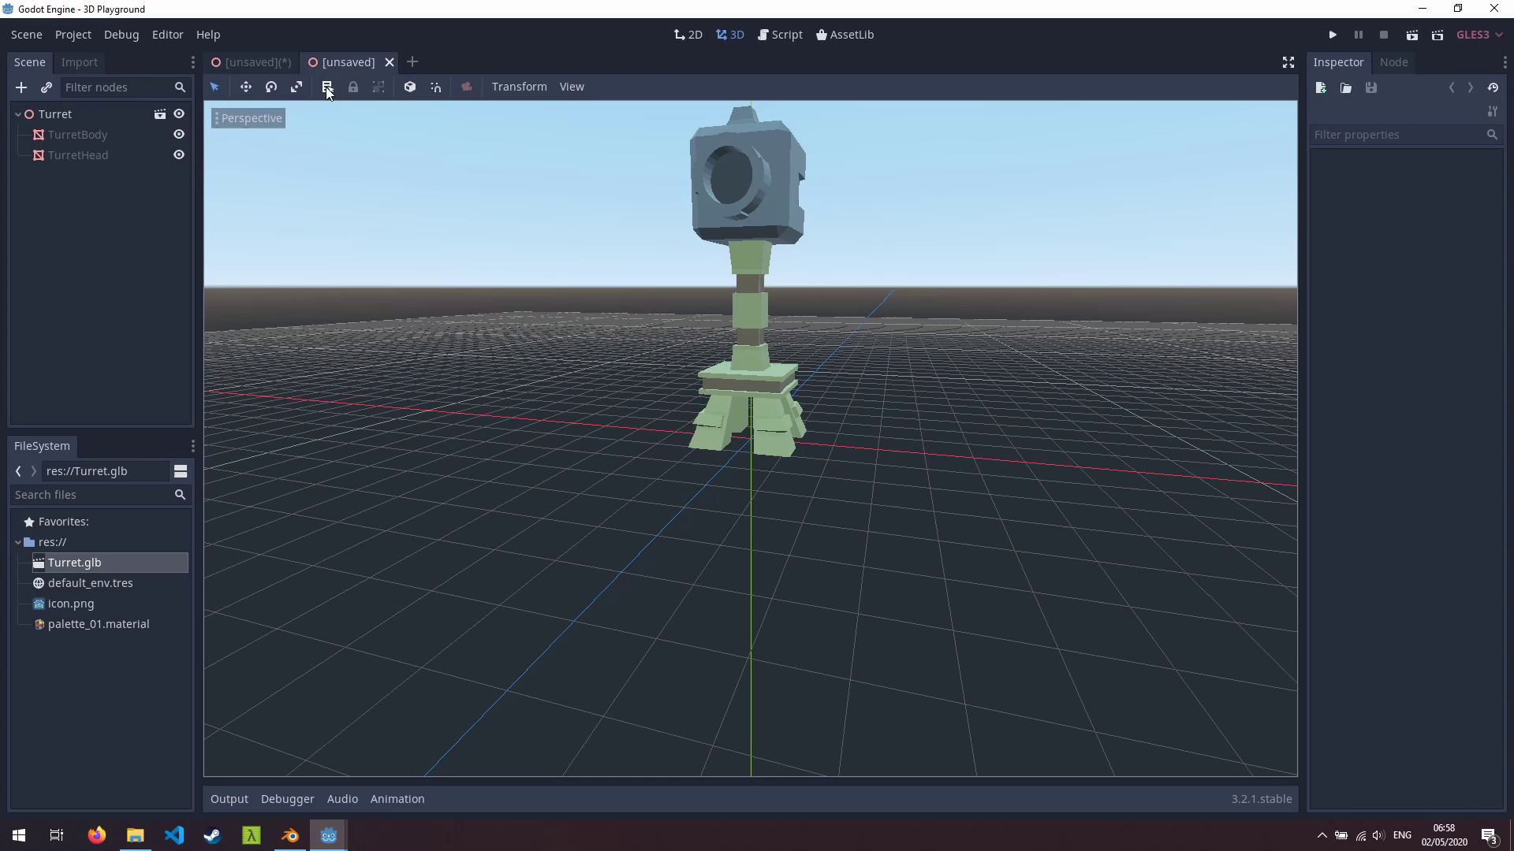
left_click(61, 117)
left_click(85, 136)
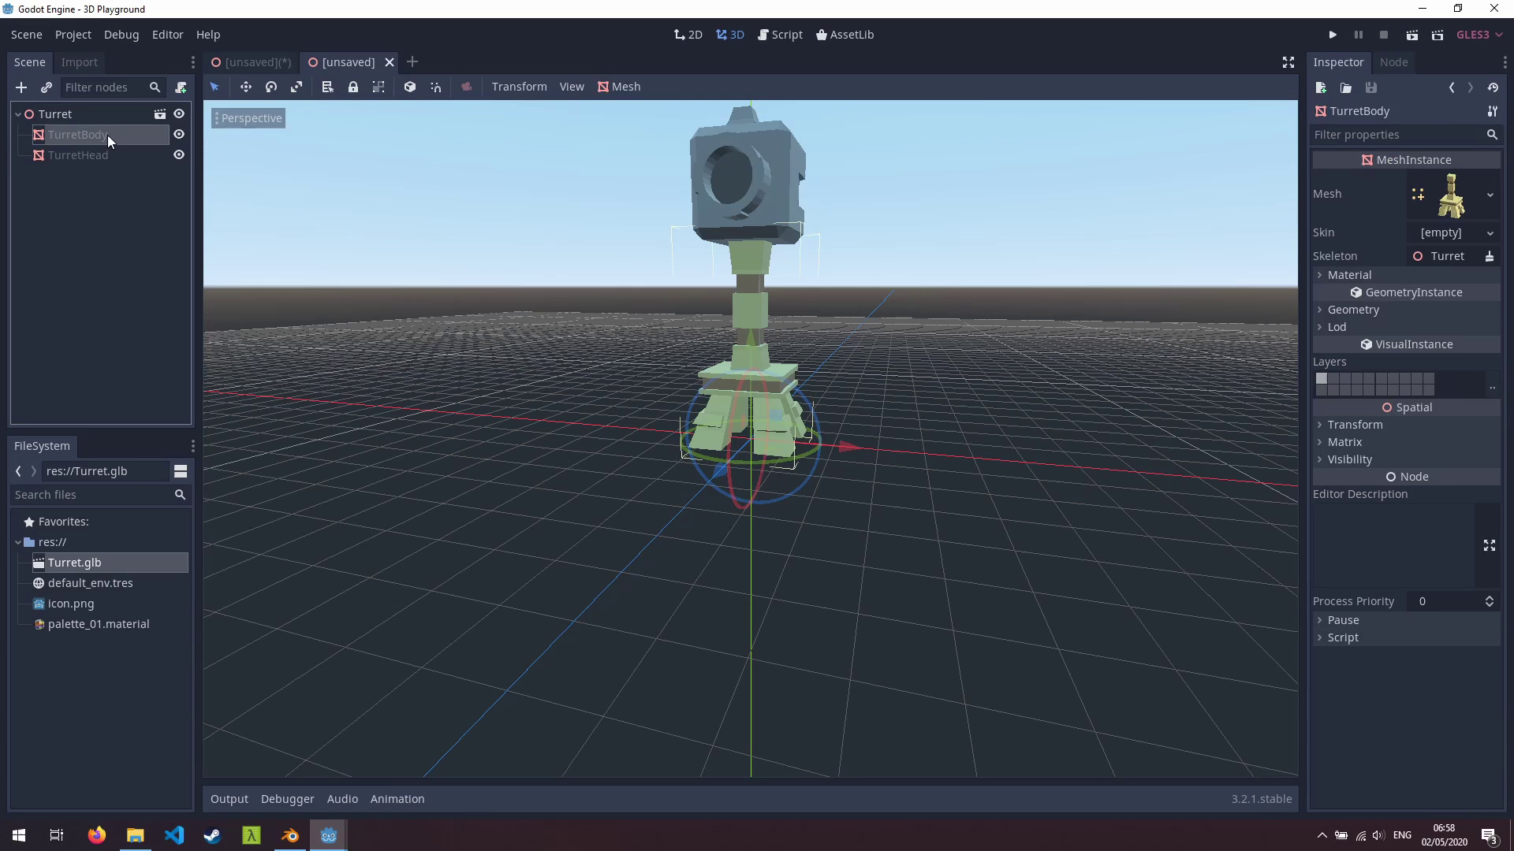
left_click(75, 154)
left_click(101, 136)
Try shifting TurretBody along X (undone), then rotate TurretHead around its vertical axis.
left_click_drag(837, 444, 896, 455)
key("ctrl+z")
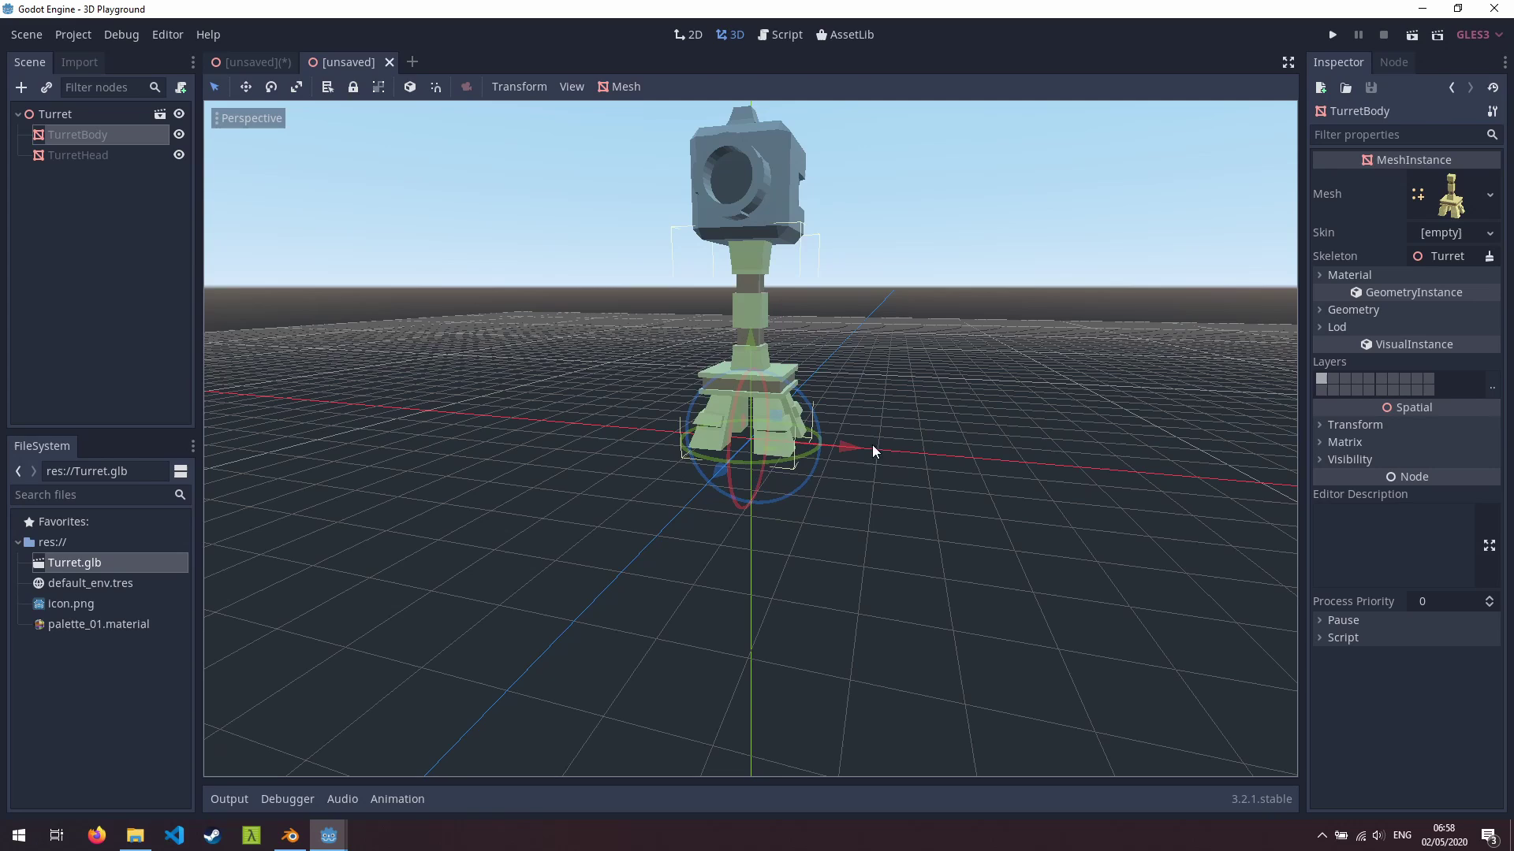
left_click(111, 156)
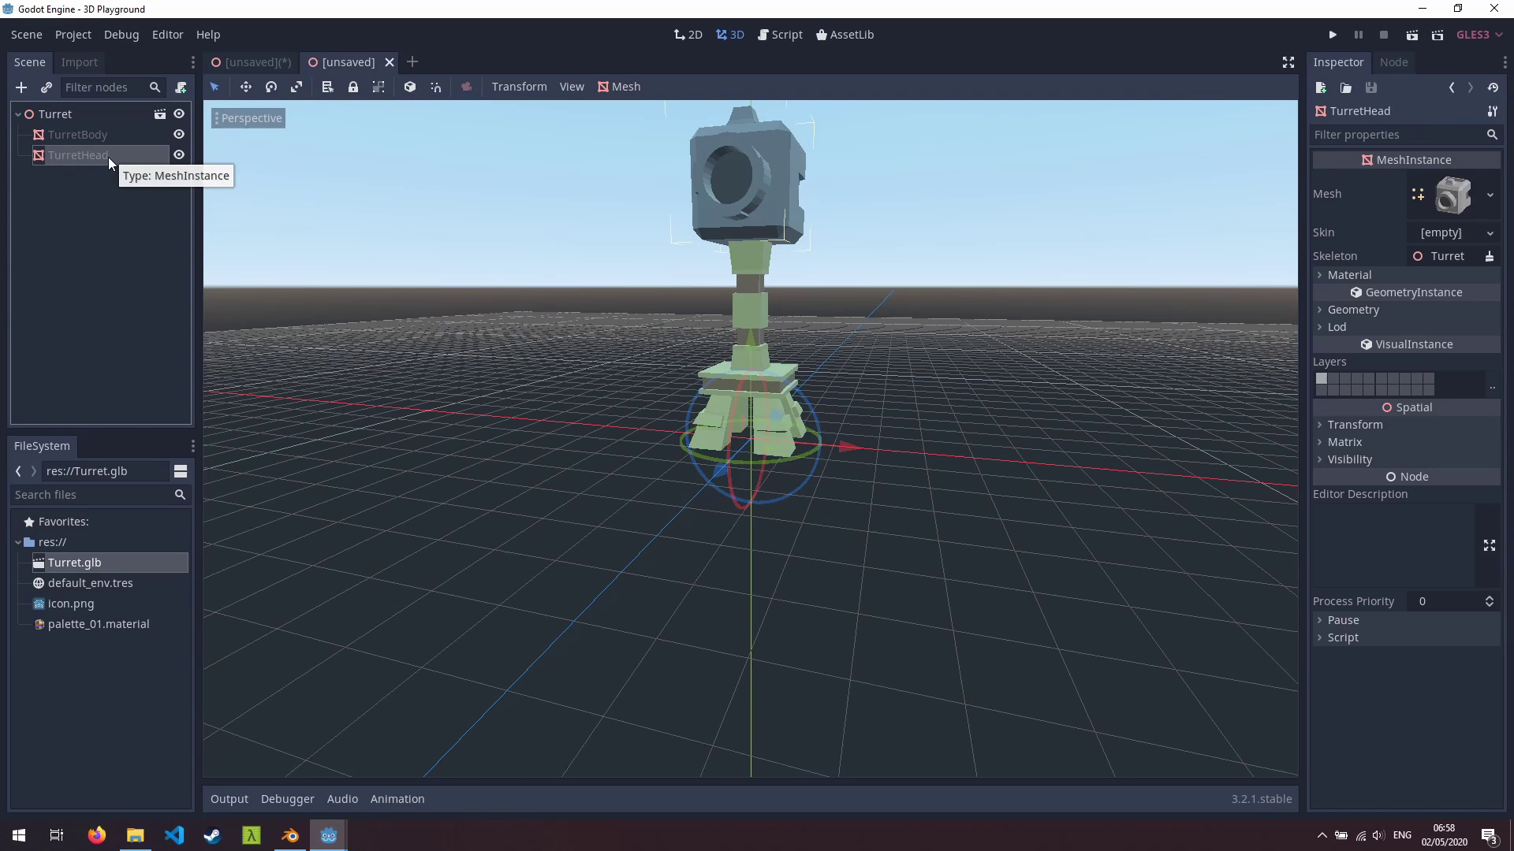
left_click(271, 86)
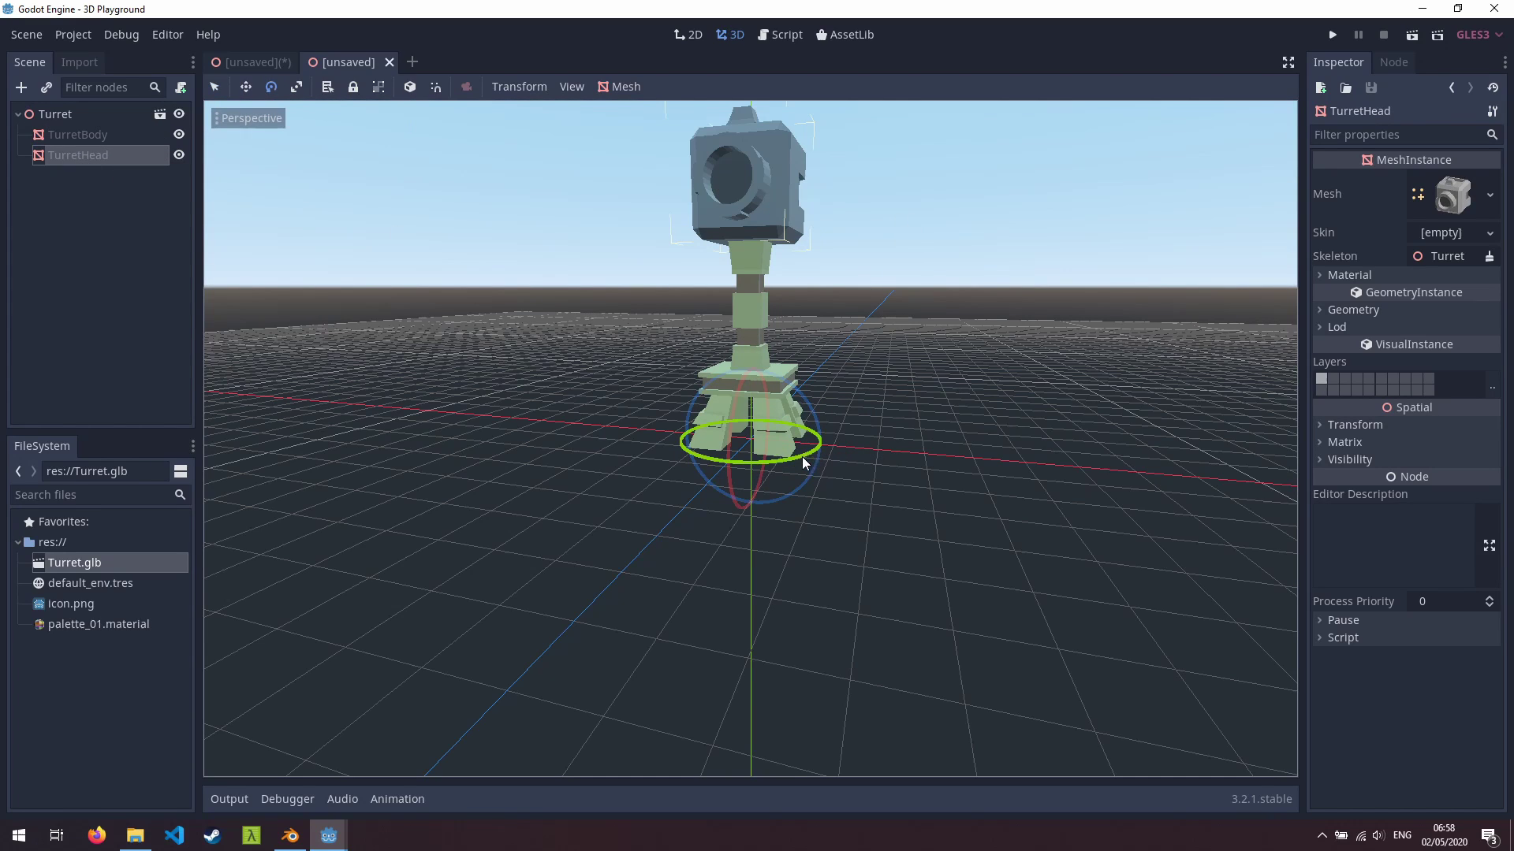
left_click_drag(802, 456, 489, 297)
Save the inherited turret scene as Turret.tscn and close its tab.
key("ctrl+s")
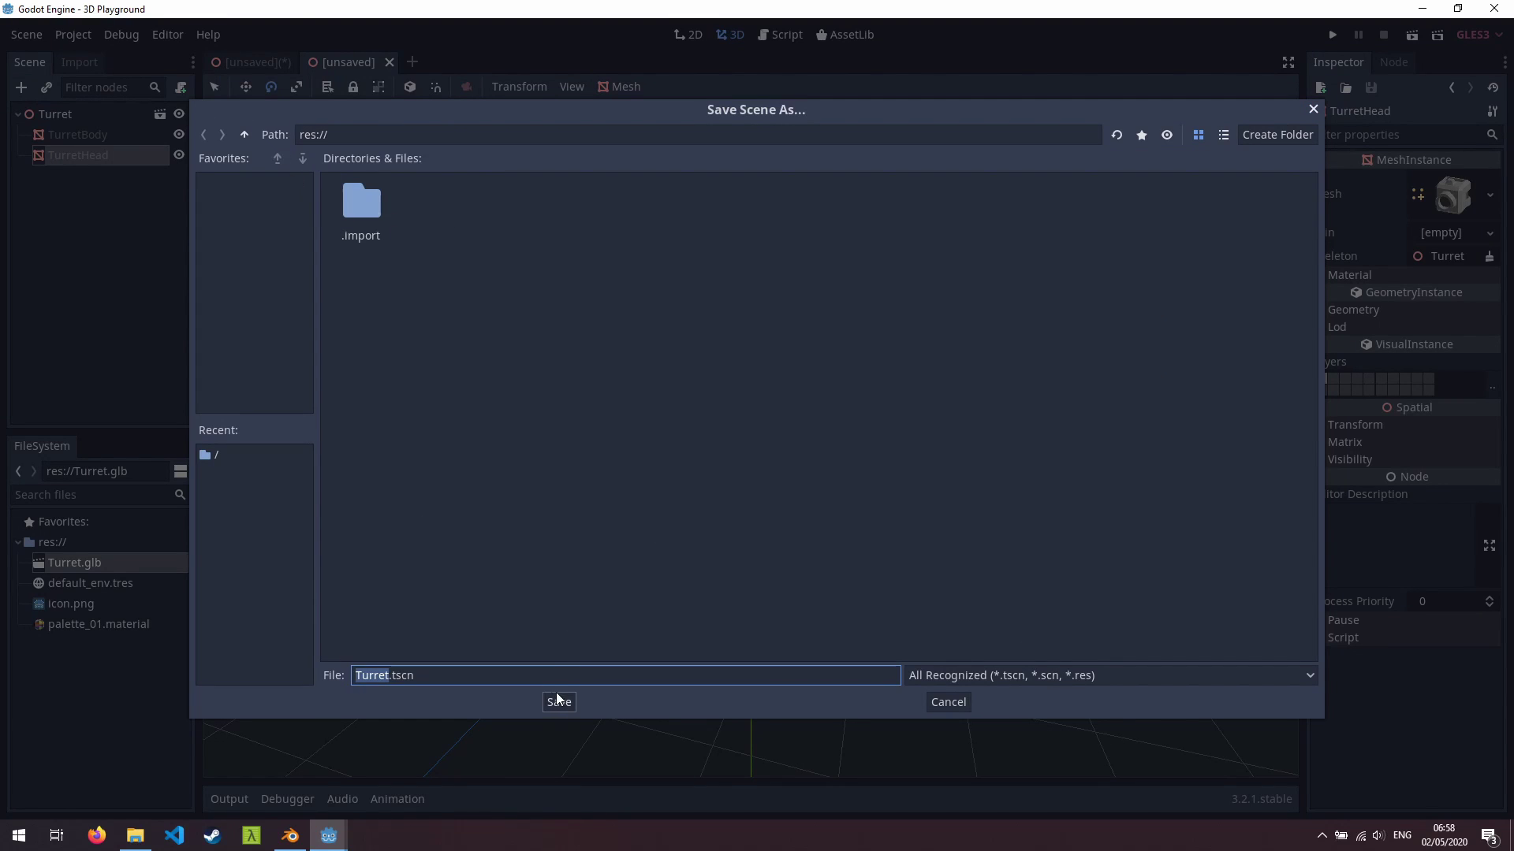
left_click(561, 703)
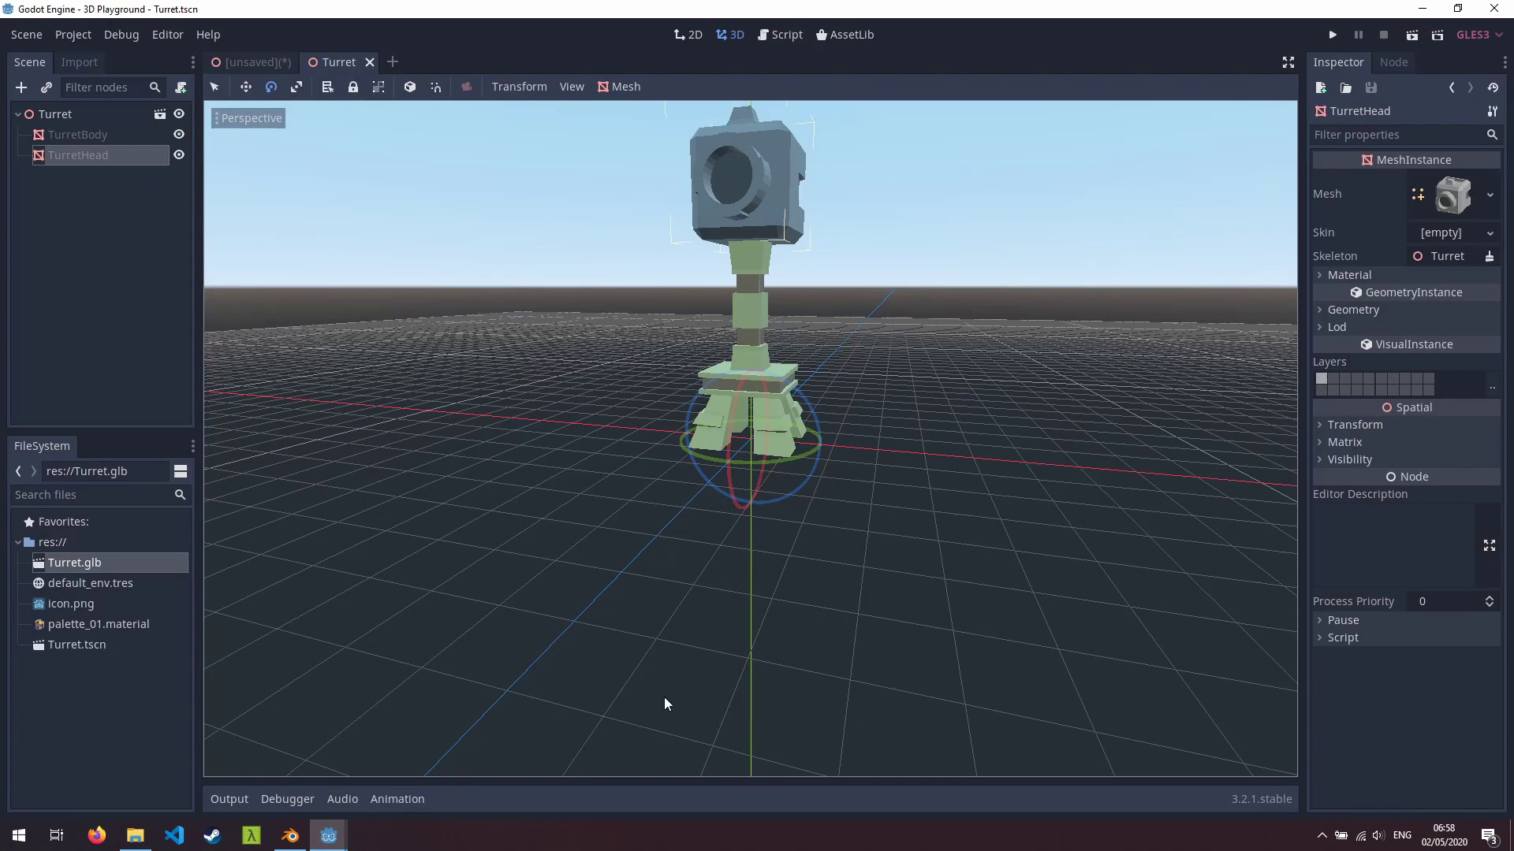
left_click(370, 63)
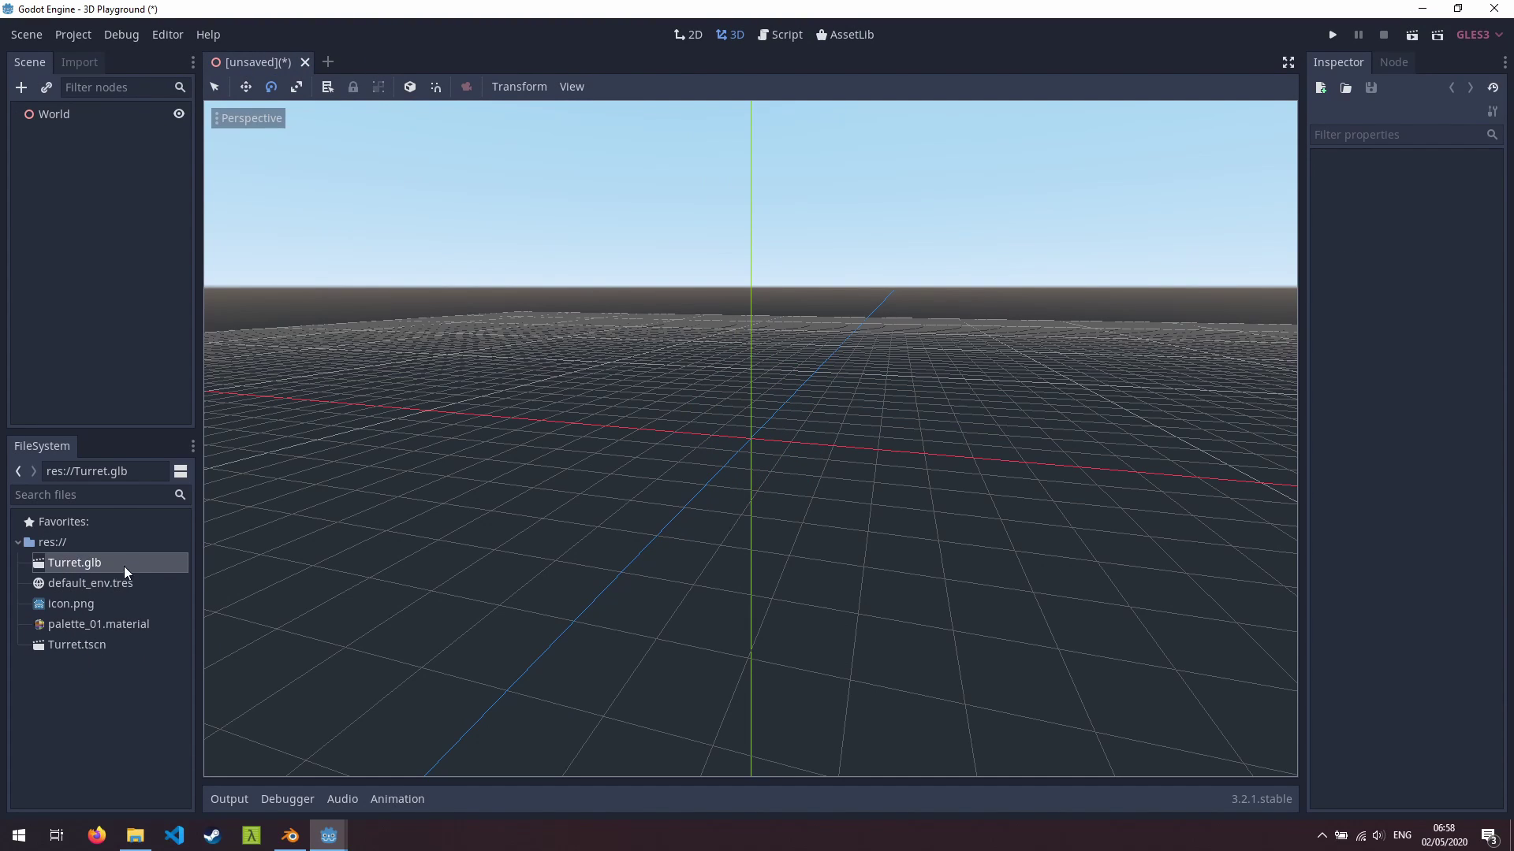
Place a Turret.tscn instance in World and move it right along the X axis.
left_click_drag(93, 645, 727, 542)
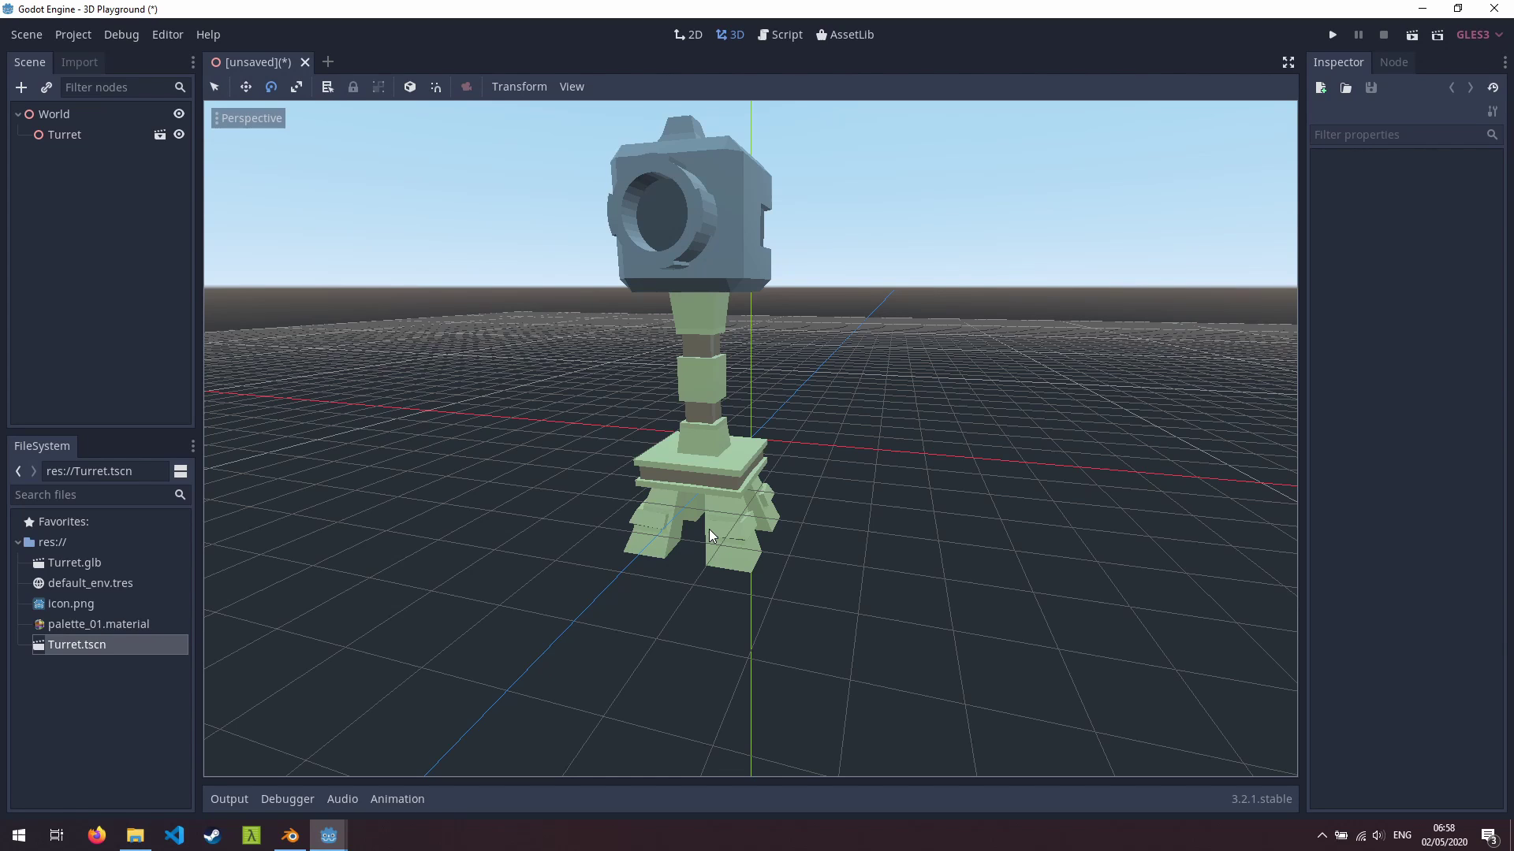
middle_click_drag(703, 467, 749, 476)
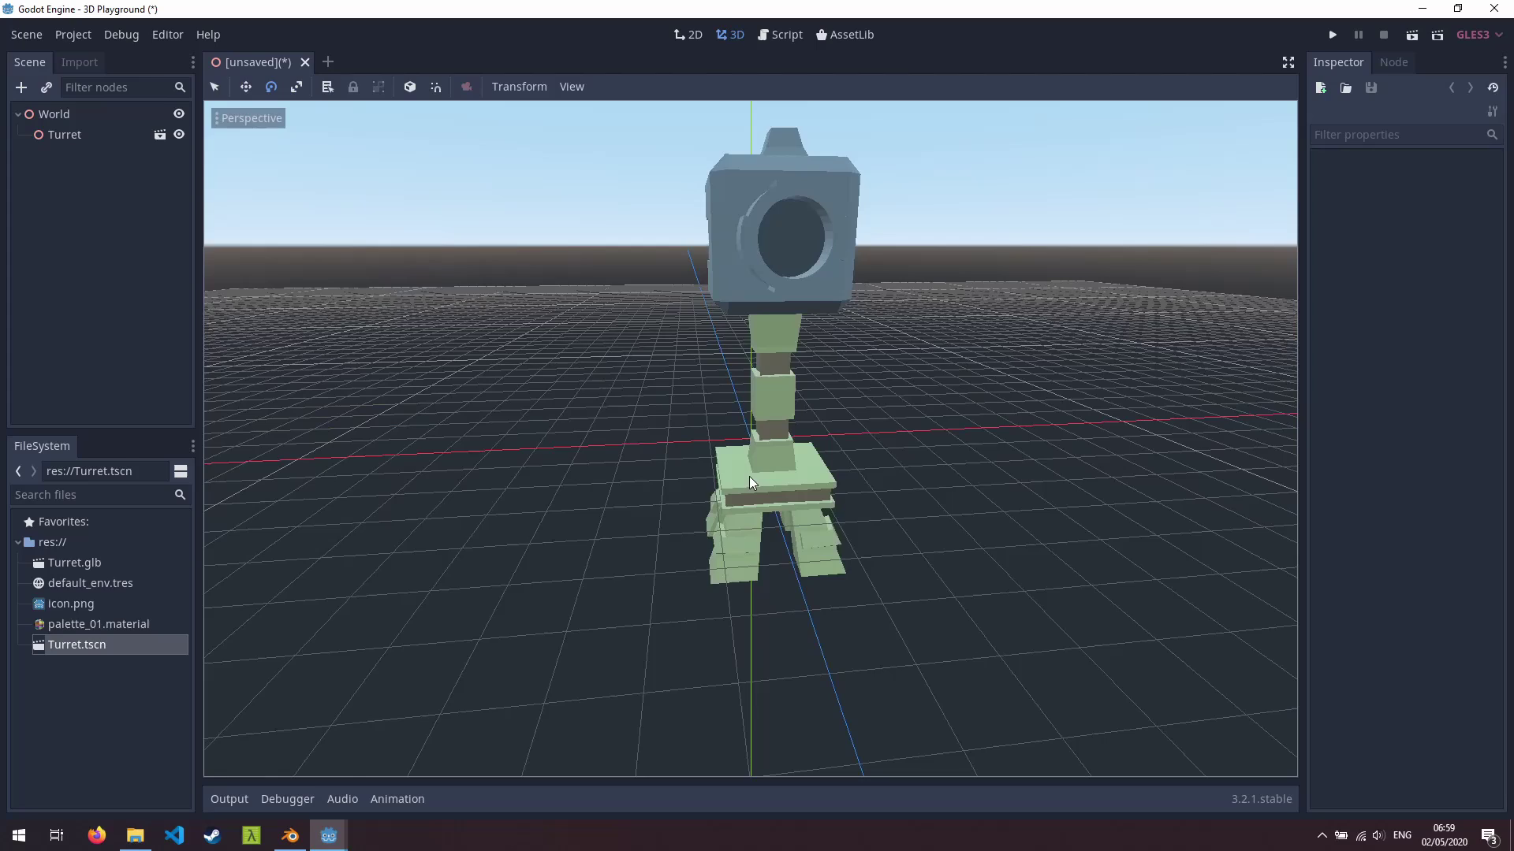
left_click(749, 477)
left_click(245, 83)
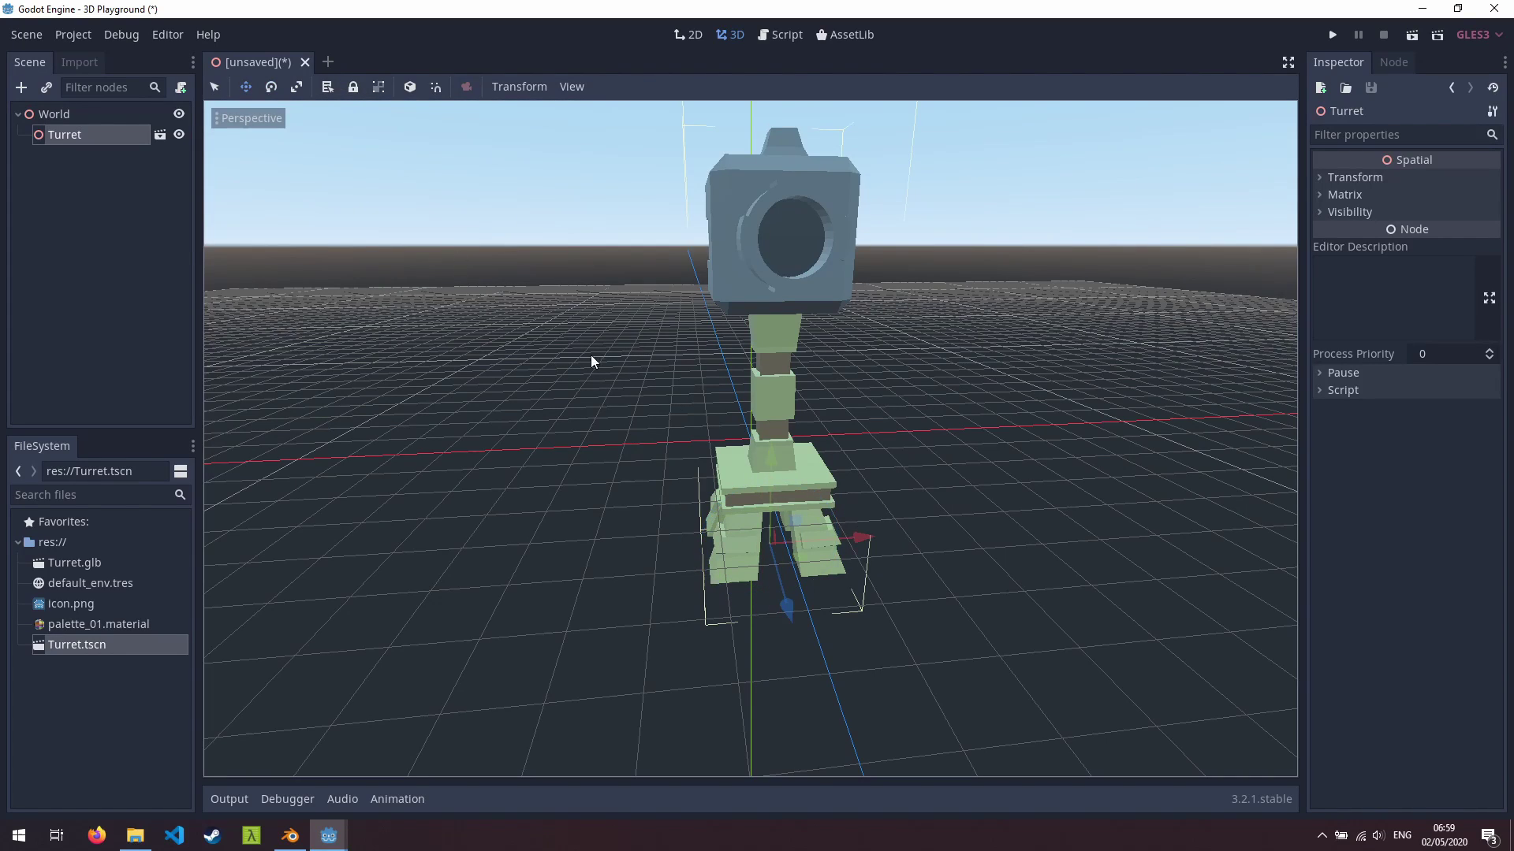
left_click_drag(843, 529, 932, 555)
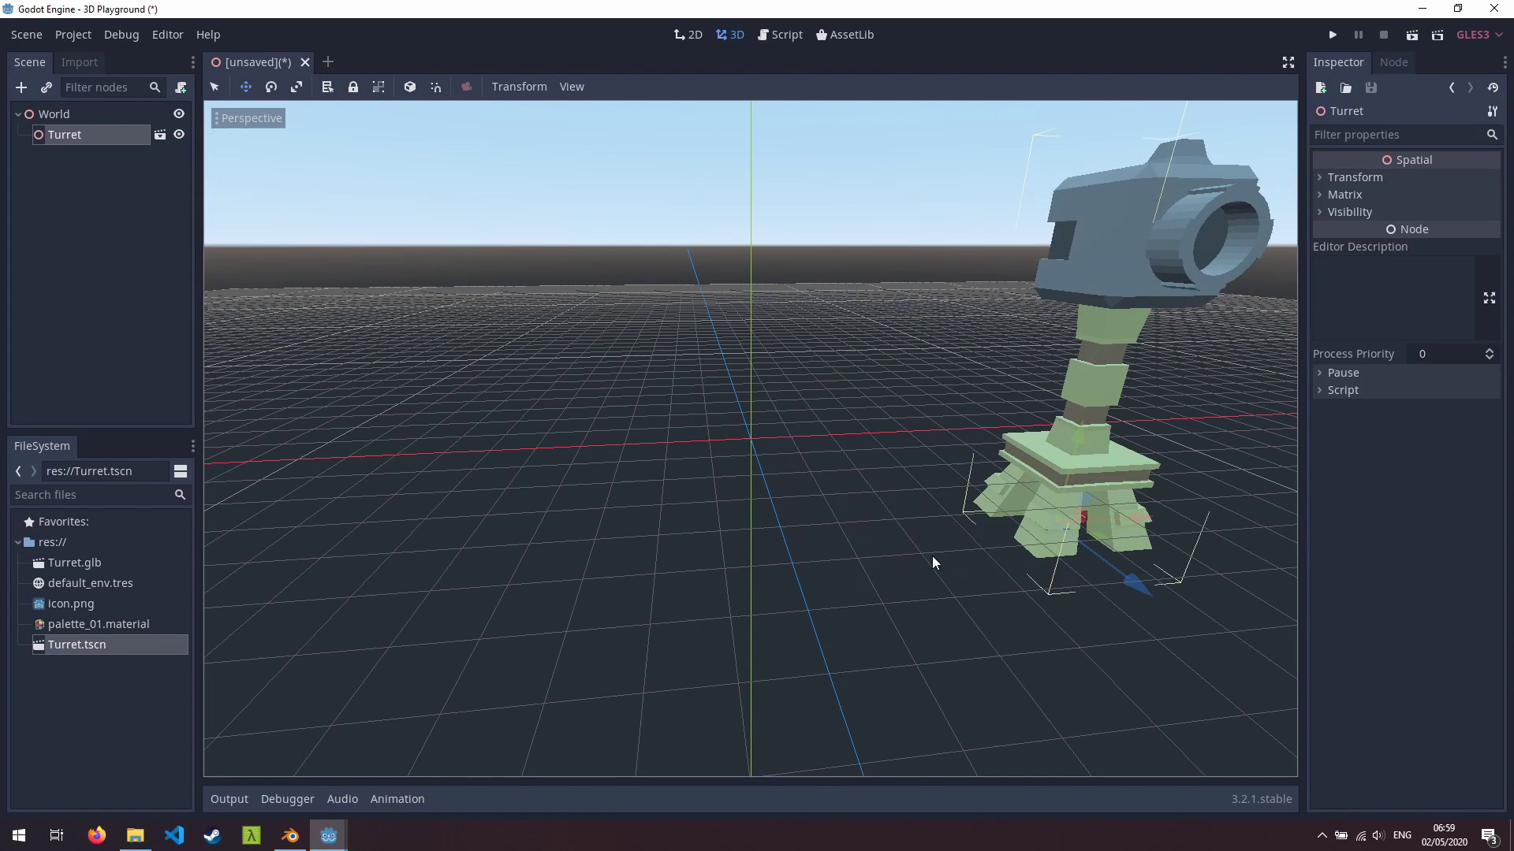
scroll(934, 555, "down", 2)
scroll(934, 555, "down", 2)
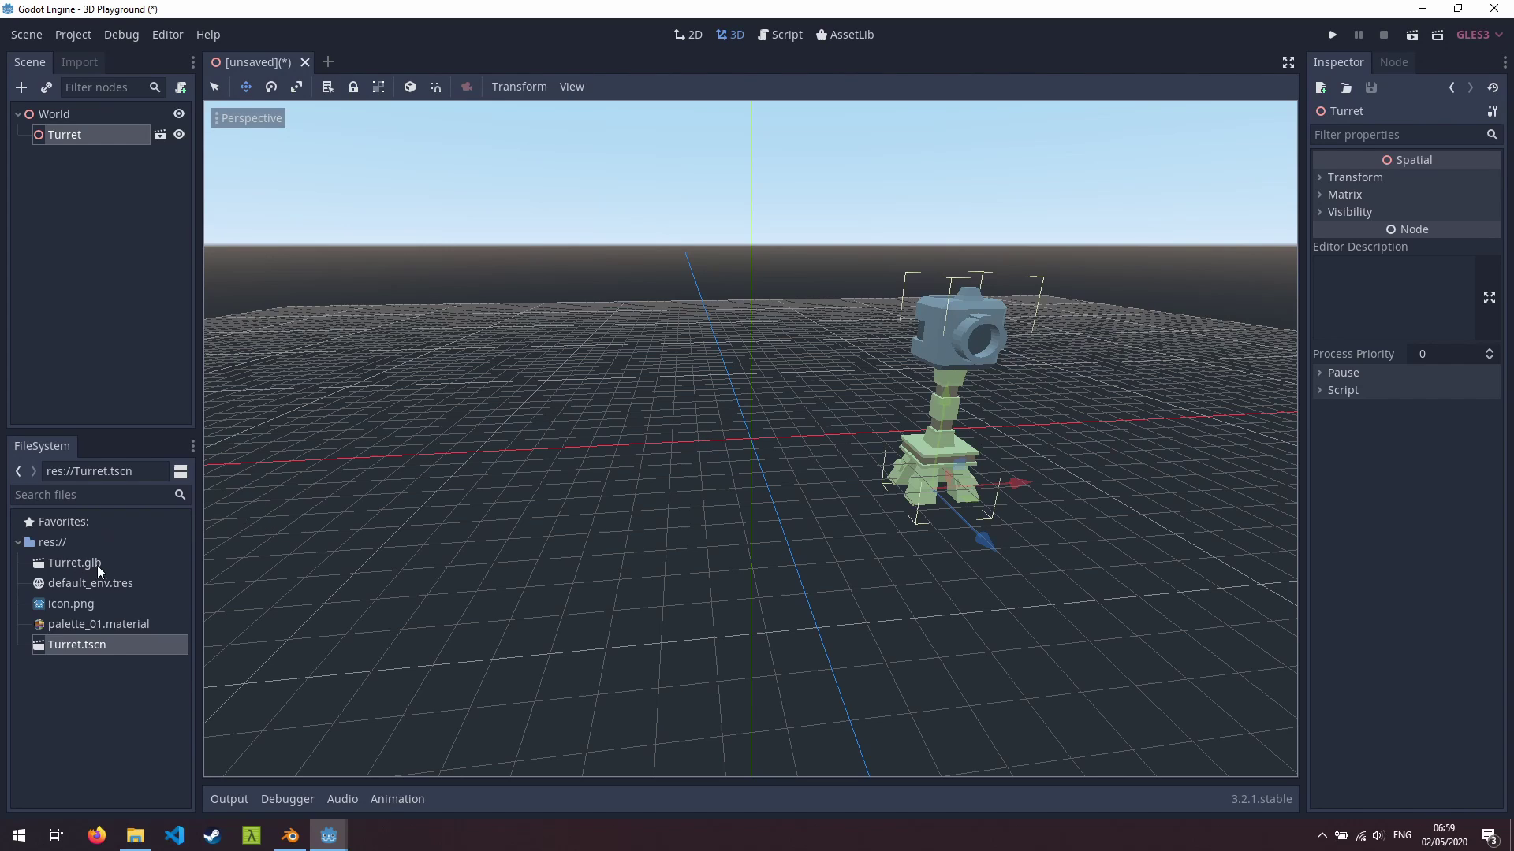
Reimport Turret.glb using the 'Import with Separate Objects' preset.
left_click(73, 564)
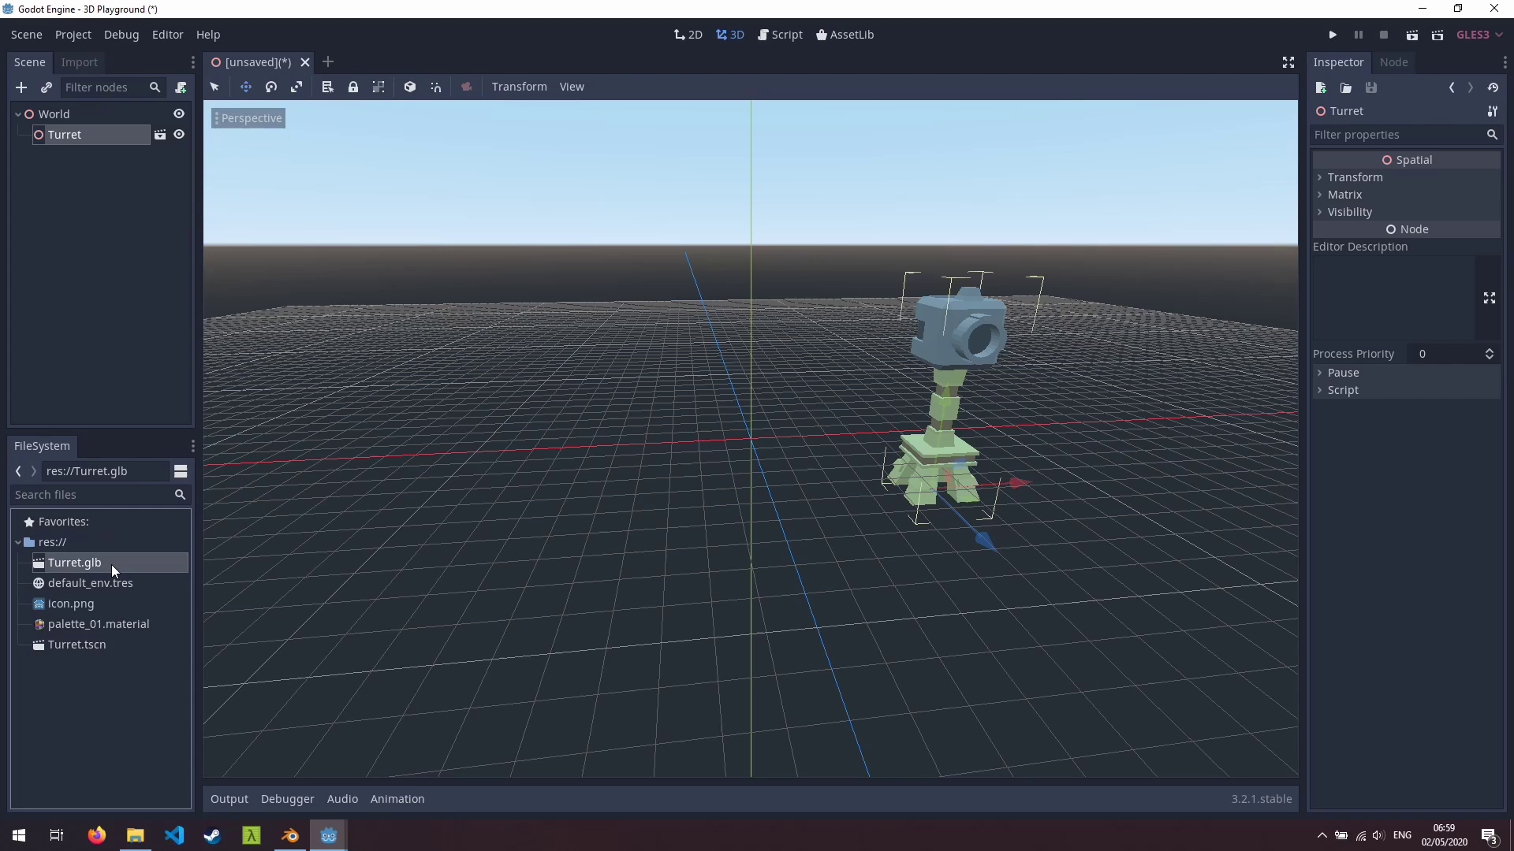
left_click(81, 63)
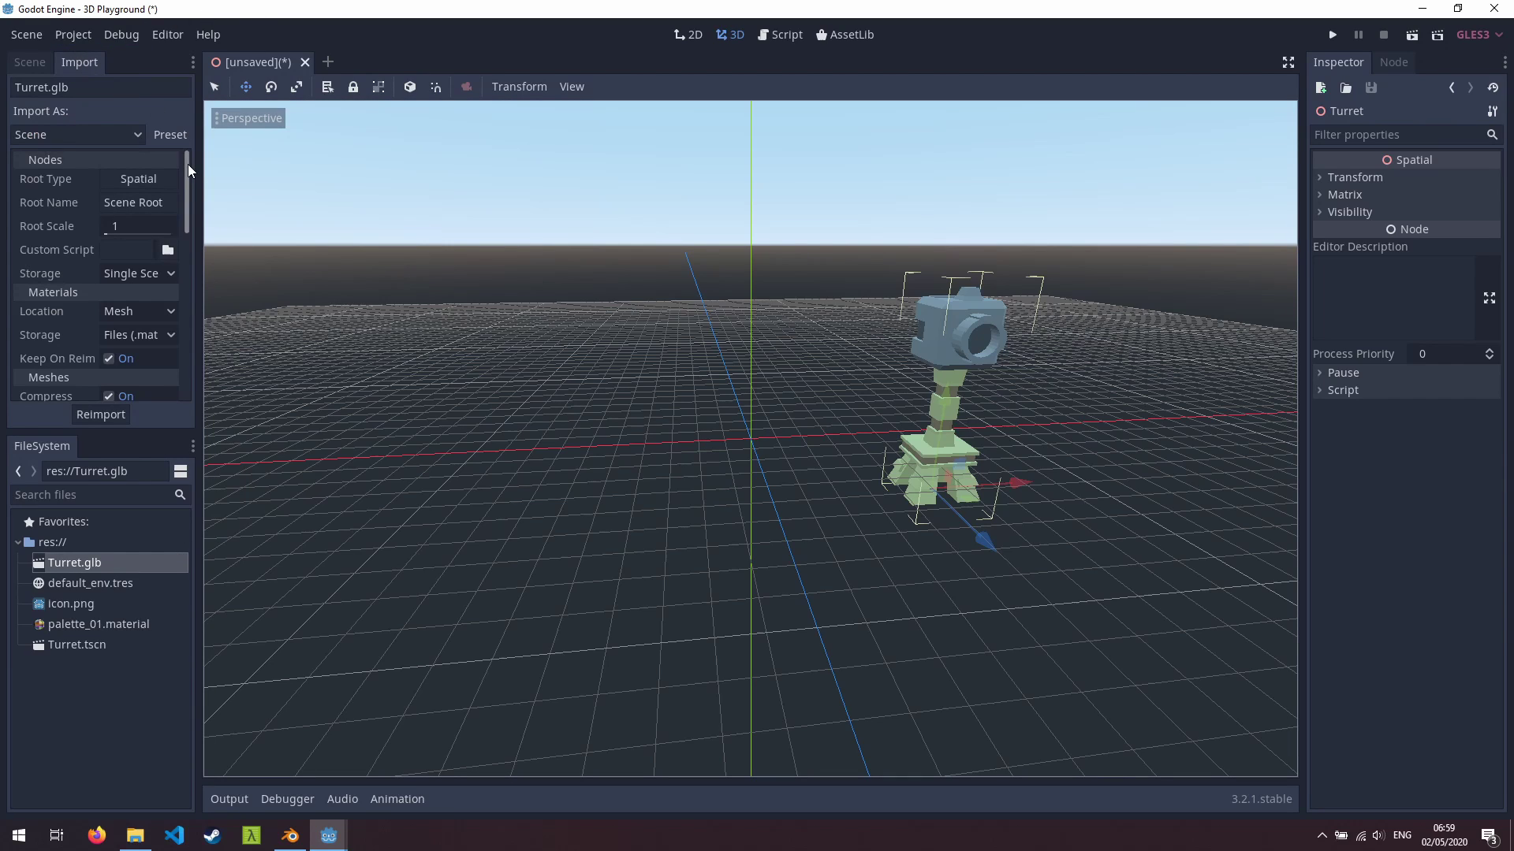
mouse_move(188, 164)
left_mouse_down()
mouse_move(186, 338)
mouse_move(205, 153)
left_mouse_up()
left_click(180, 136)
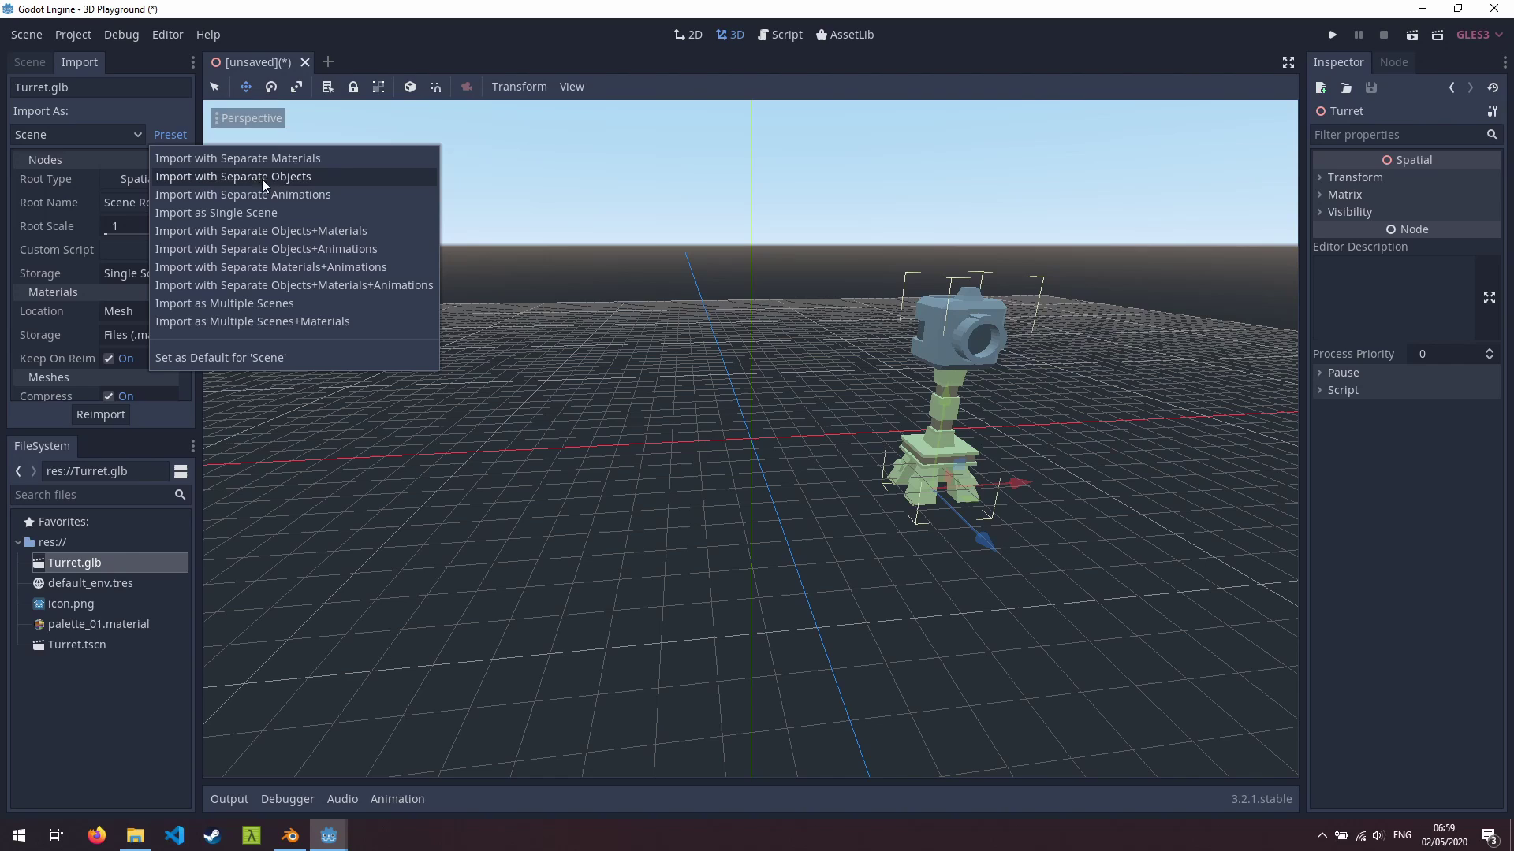
left_click(365, 180)
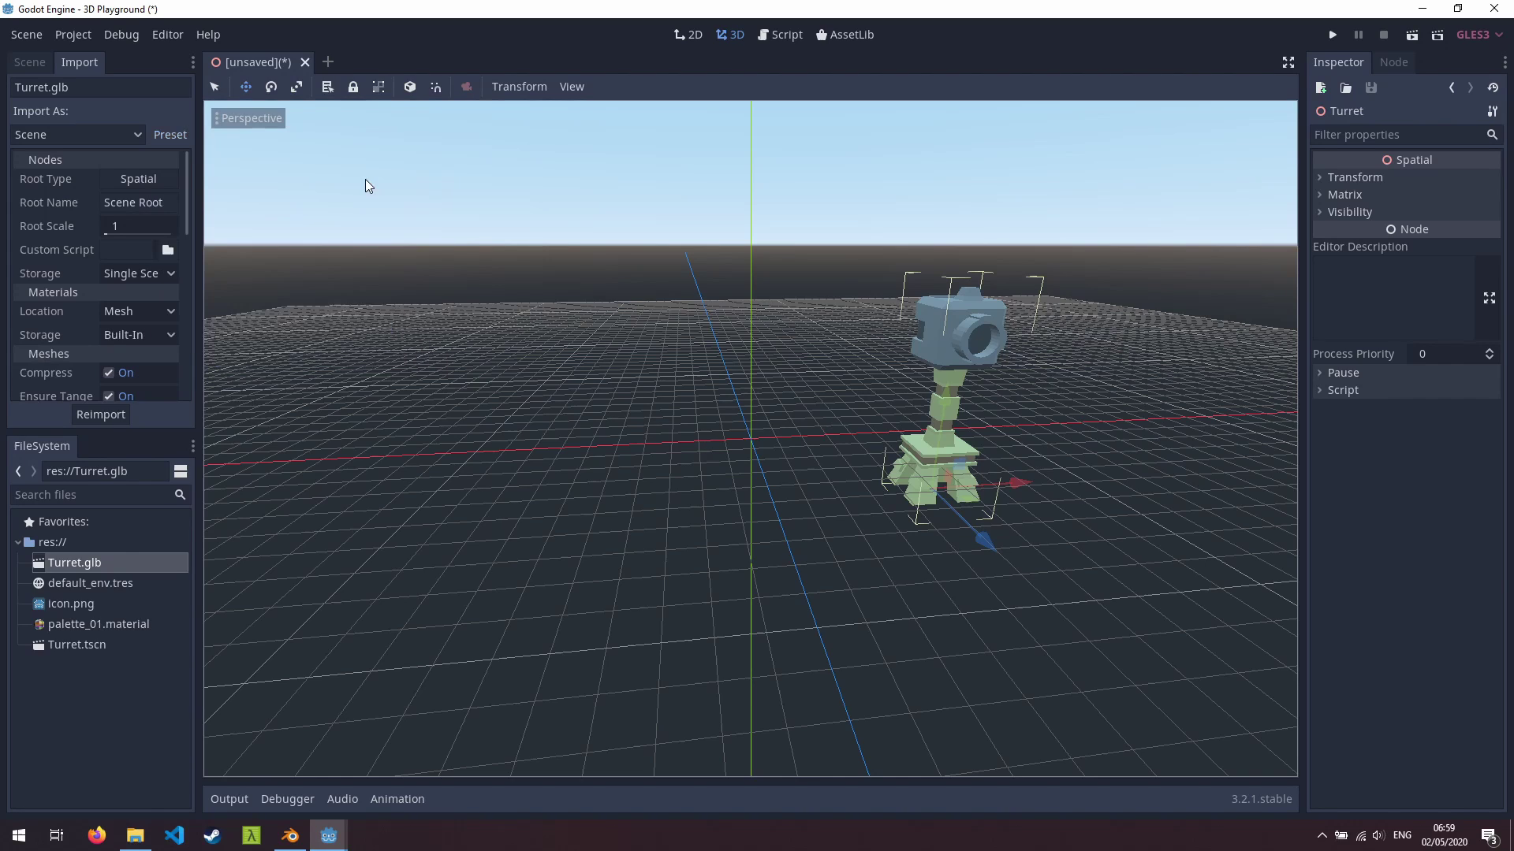
left_click(98, 415)
Add TurretBody.mesh and TurretHead.mesh to World, moving TurretBody2 above Turret in the tree.
left_click(133, 669)
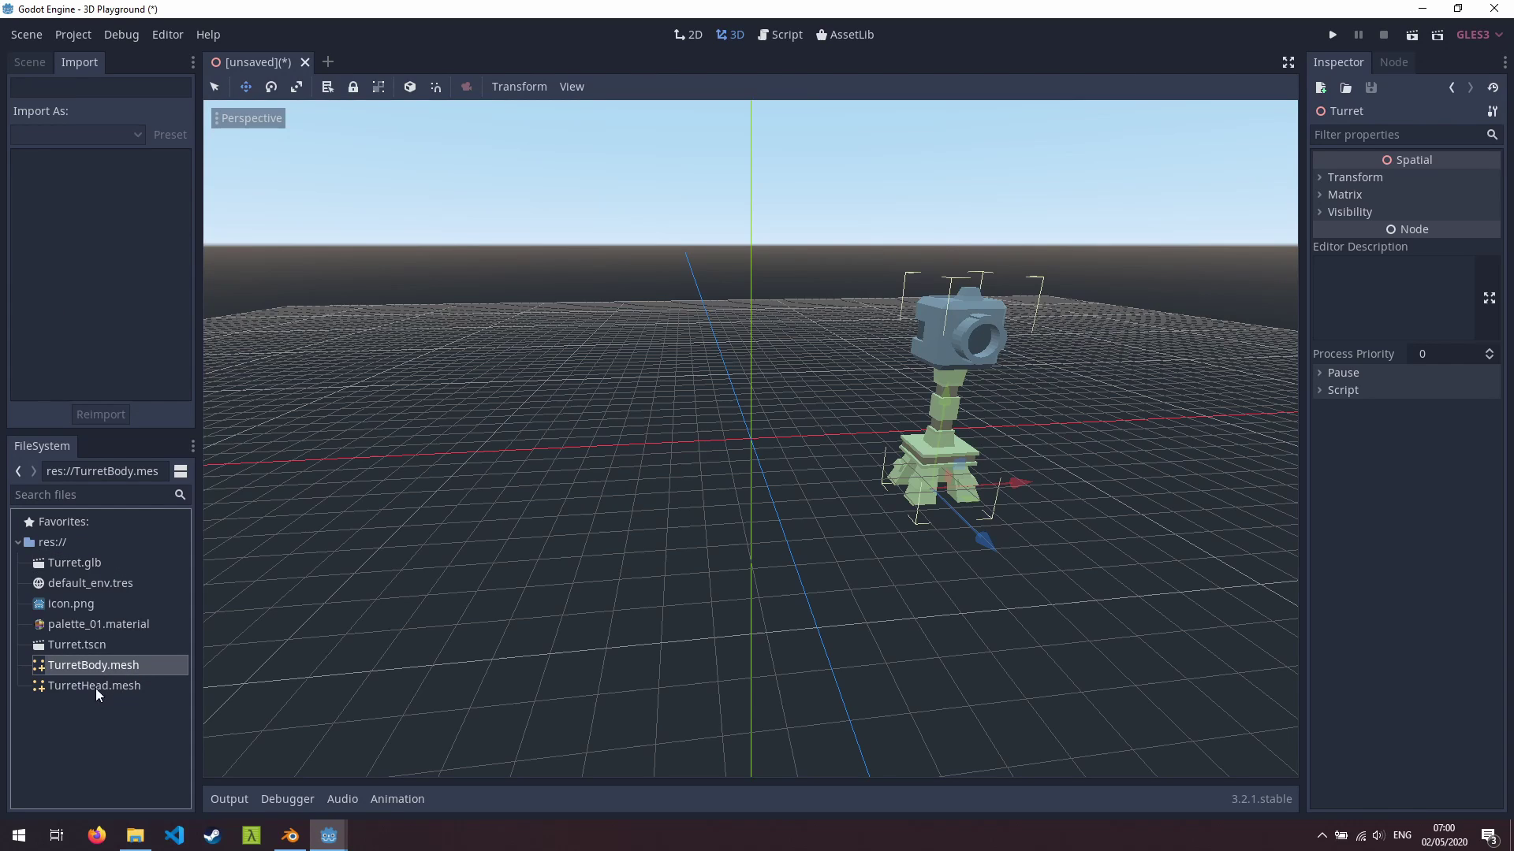
left_click(111, 687)
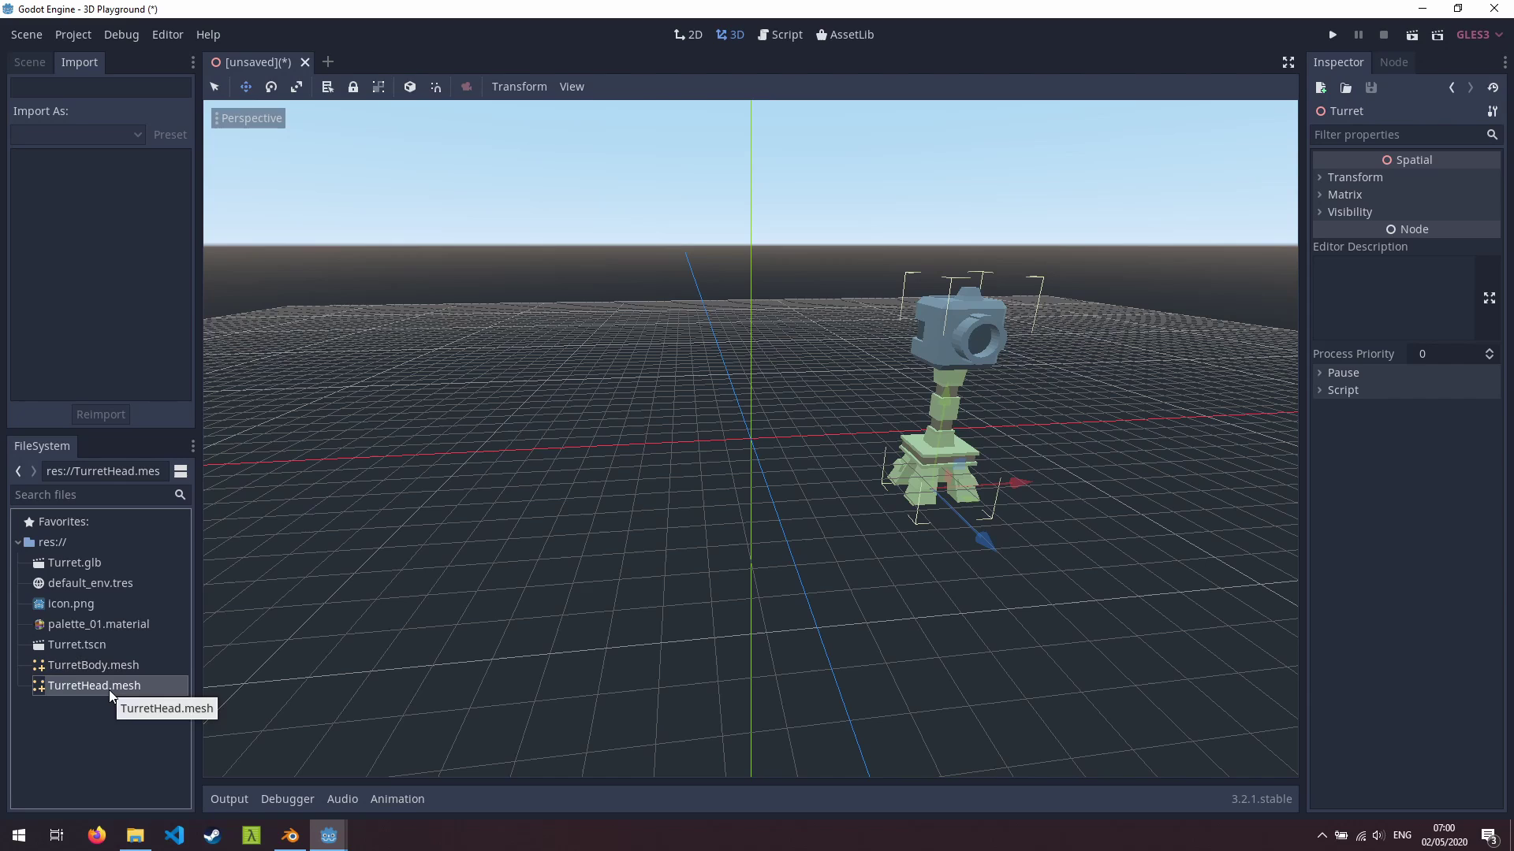
left_click_drag(93, 669, 680, 518)
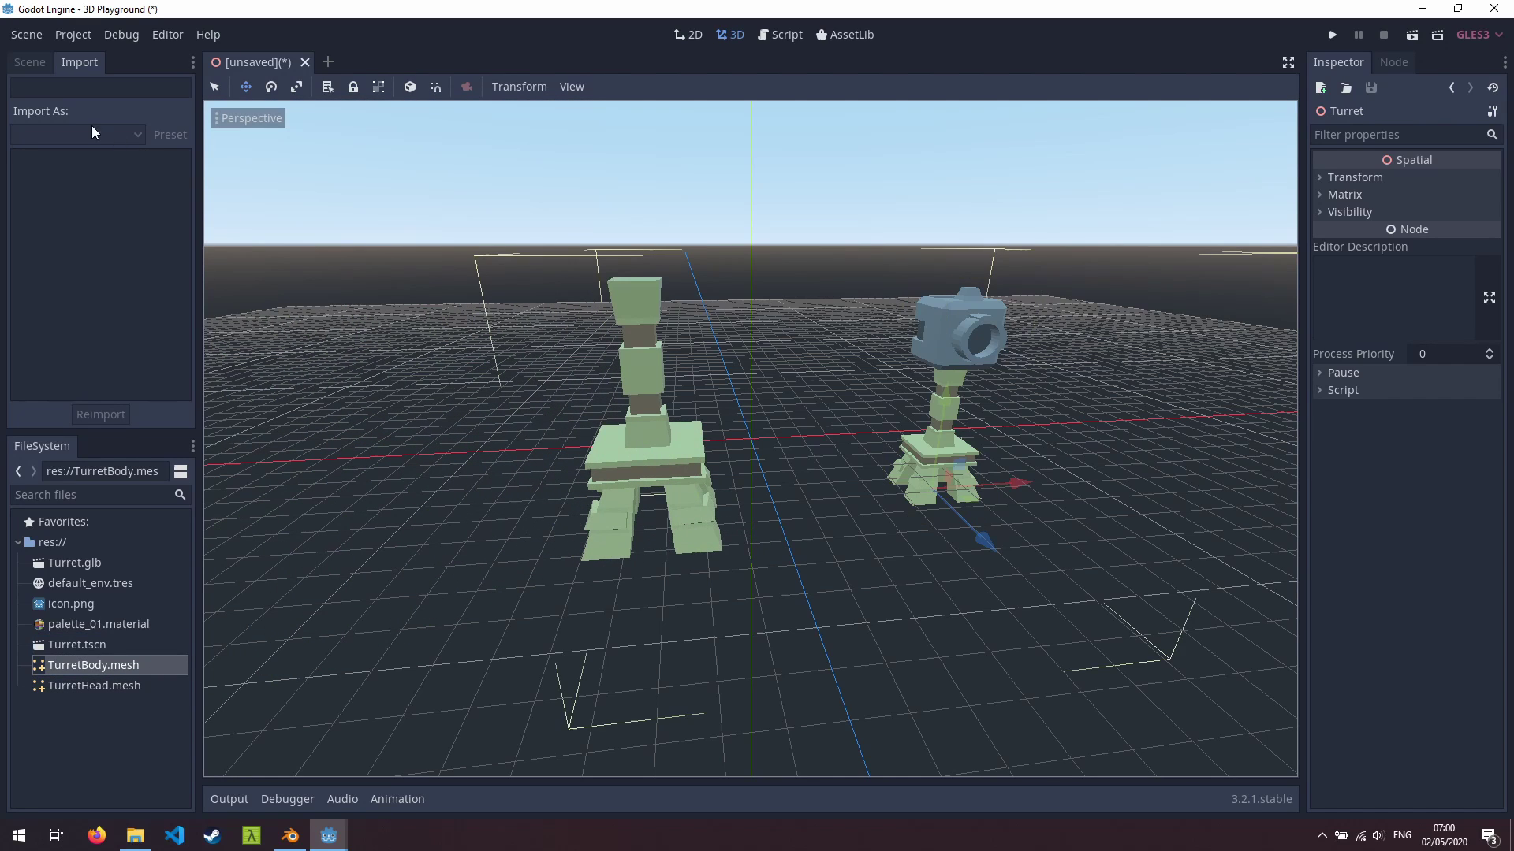
left_click_drag(93, 156, 84, 123)
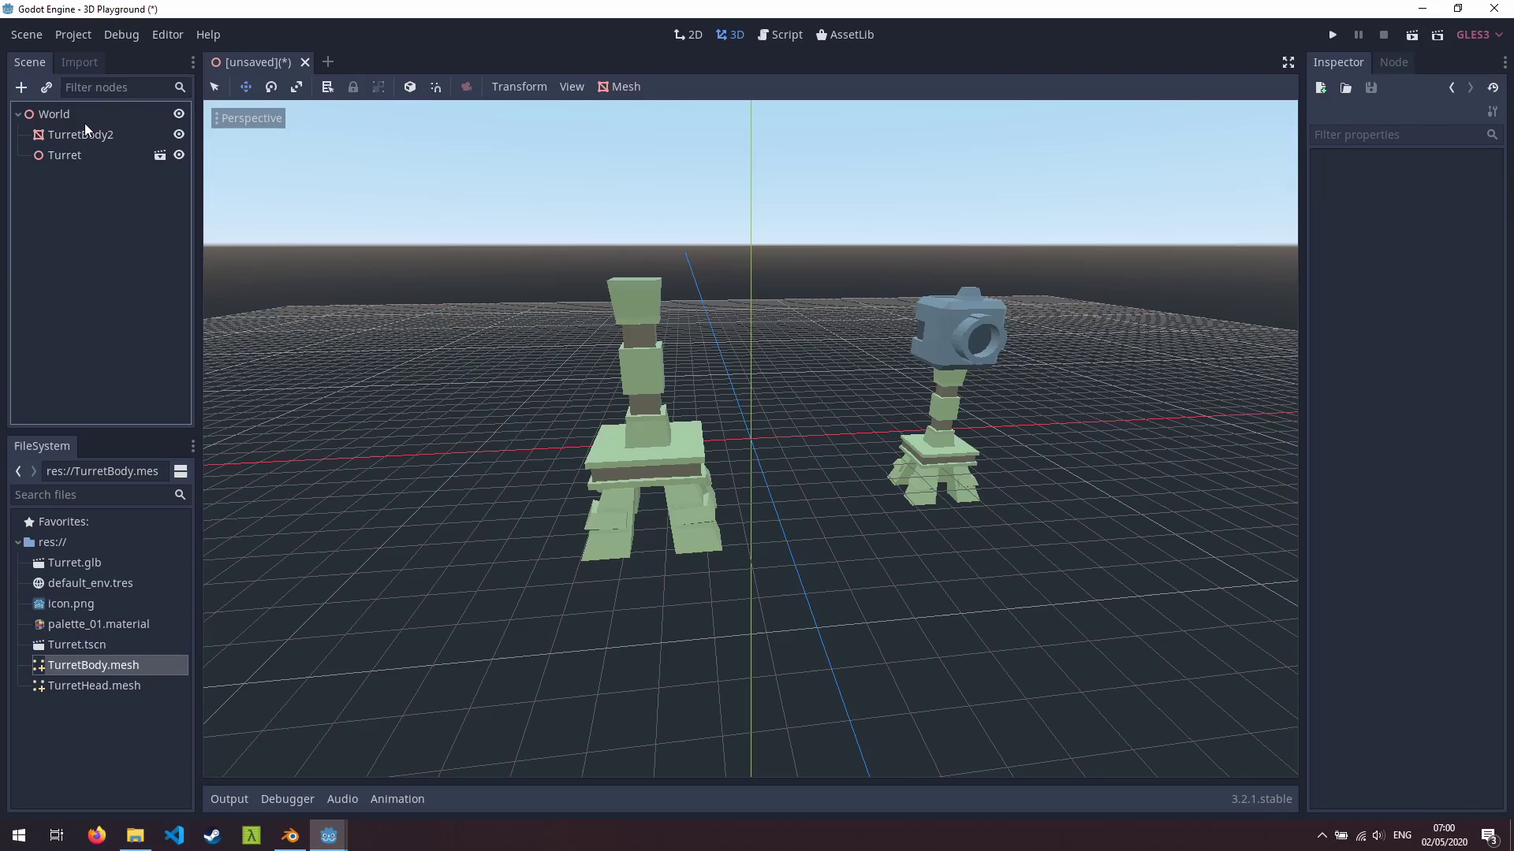
left_click_drag(112, 689, 528, 489)
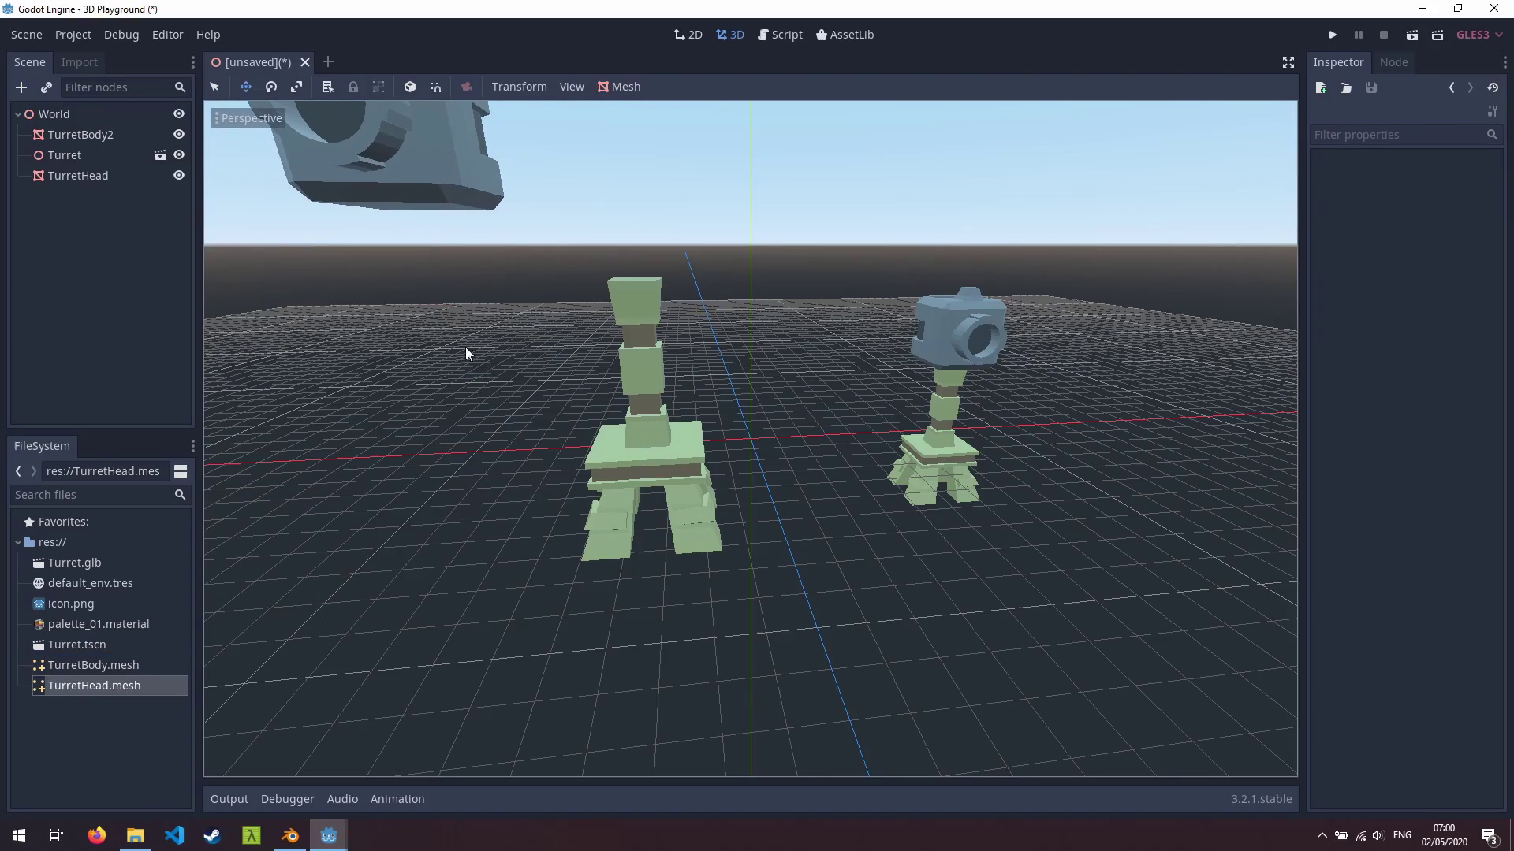
scroll(450, 351, "down", 10)
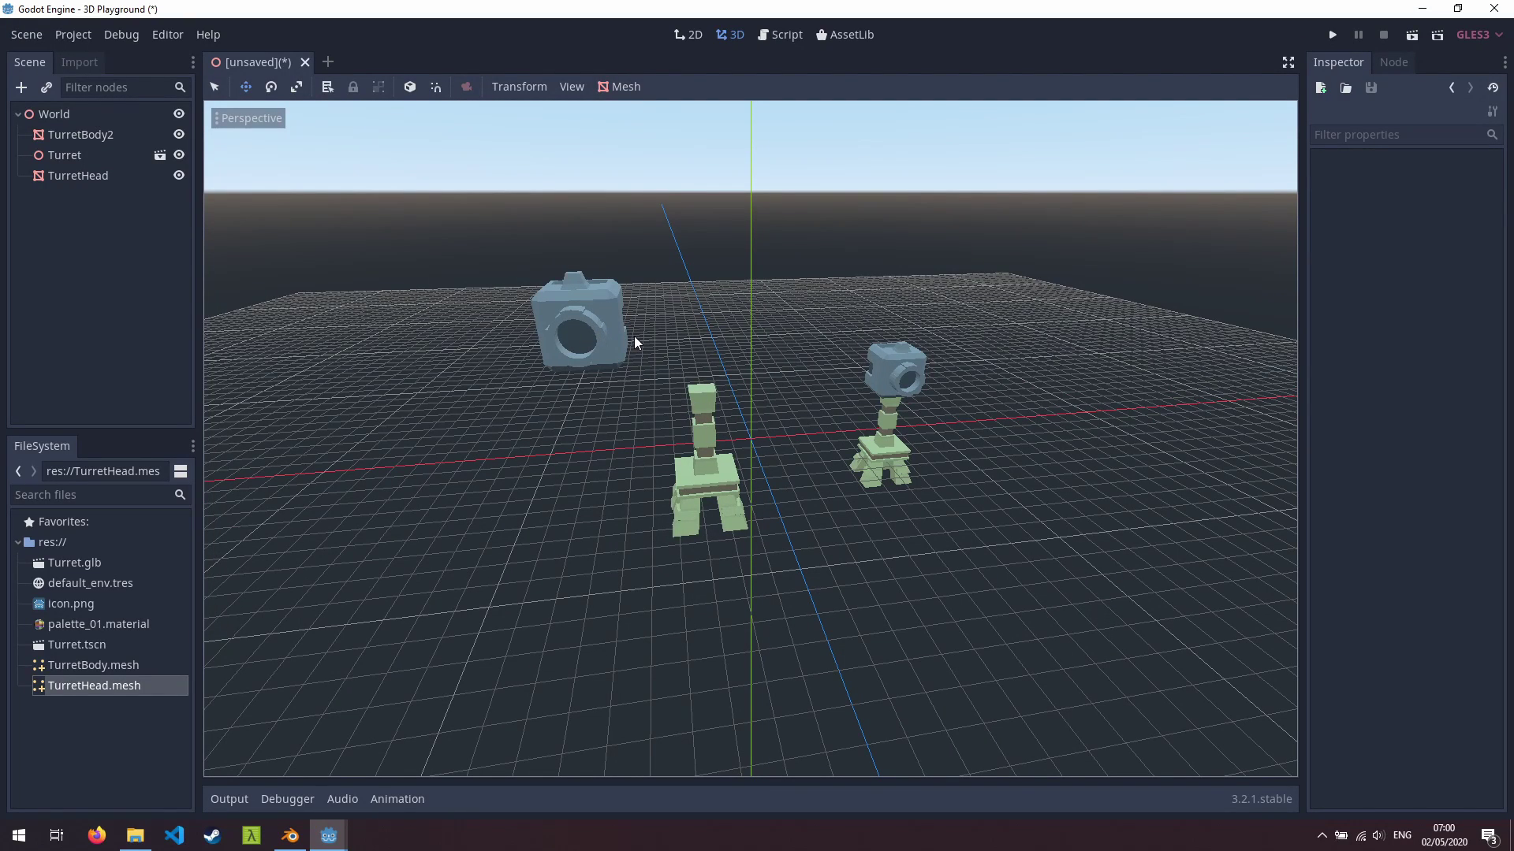
Revert TurretBody2's Translation so it sits at the origin.
left_click(67, 135)
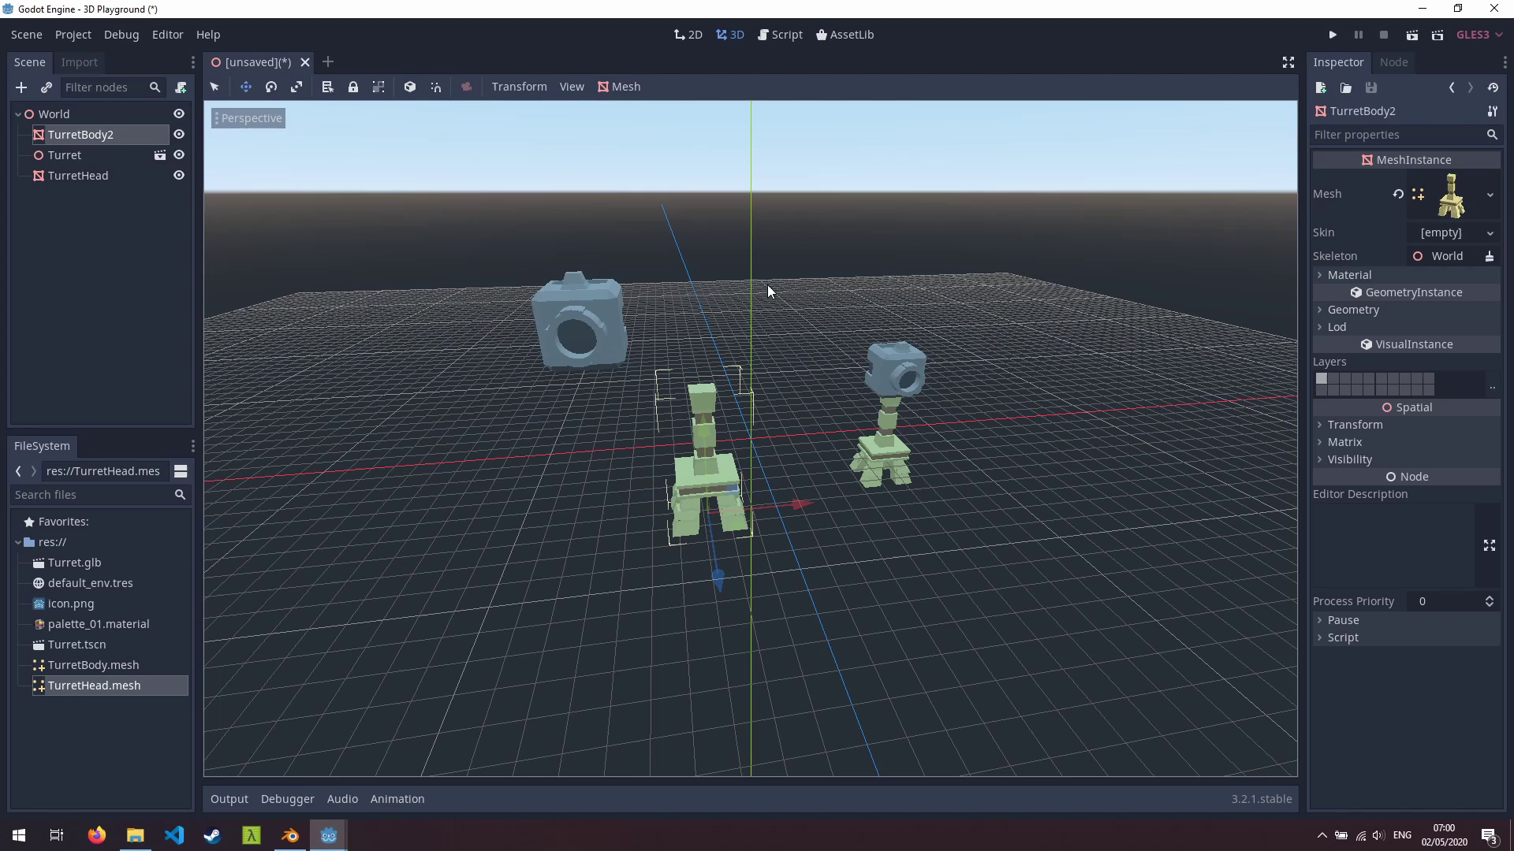
mouse_move(1417, 161)
middle_click_drag(674, 385, 615, 376)
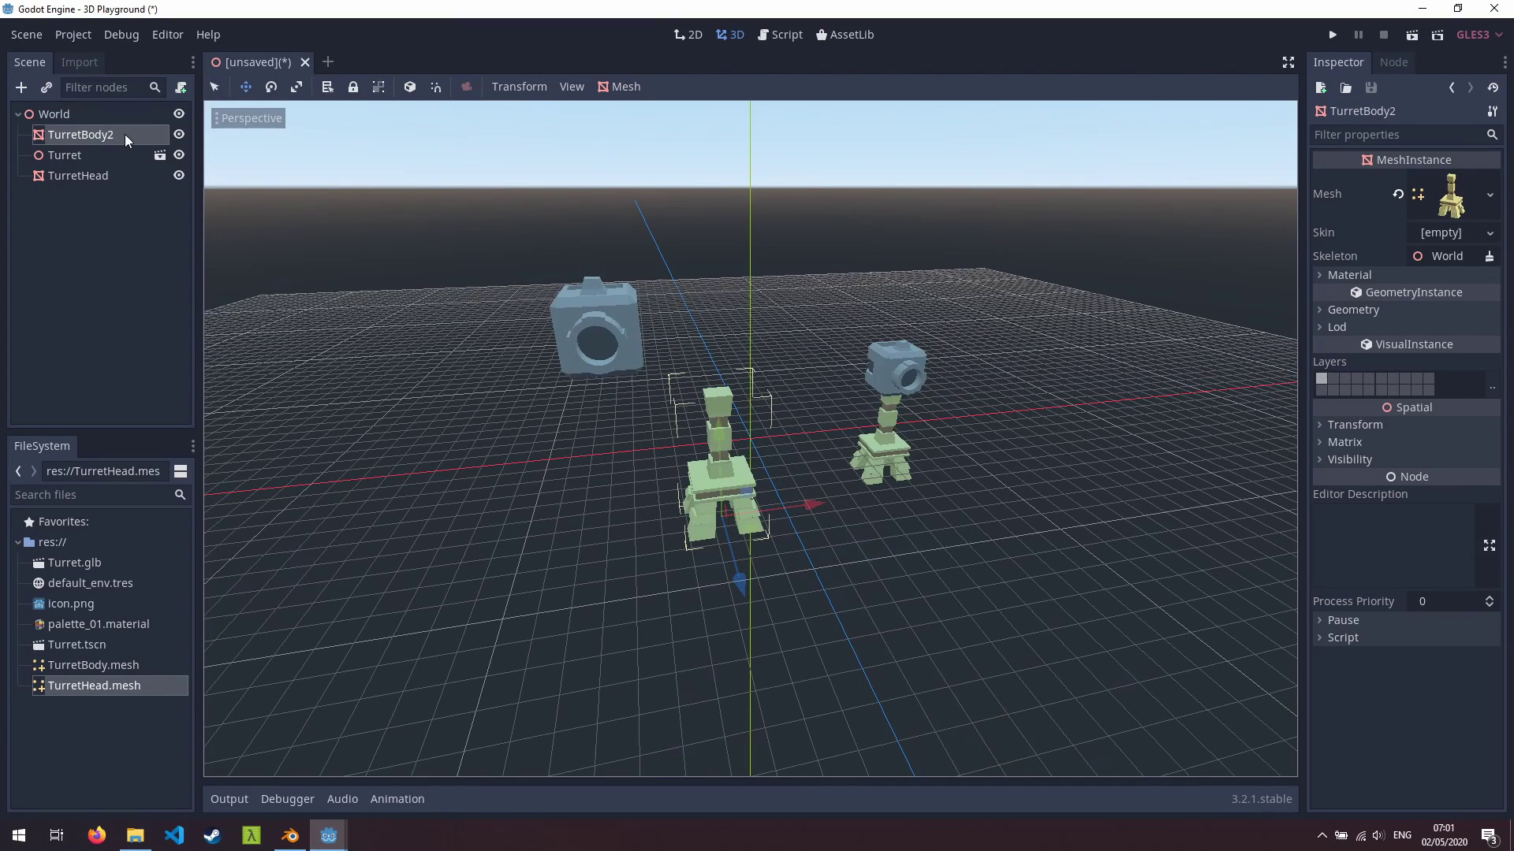
left_click(1333, 425)
left_click(1494, 446)
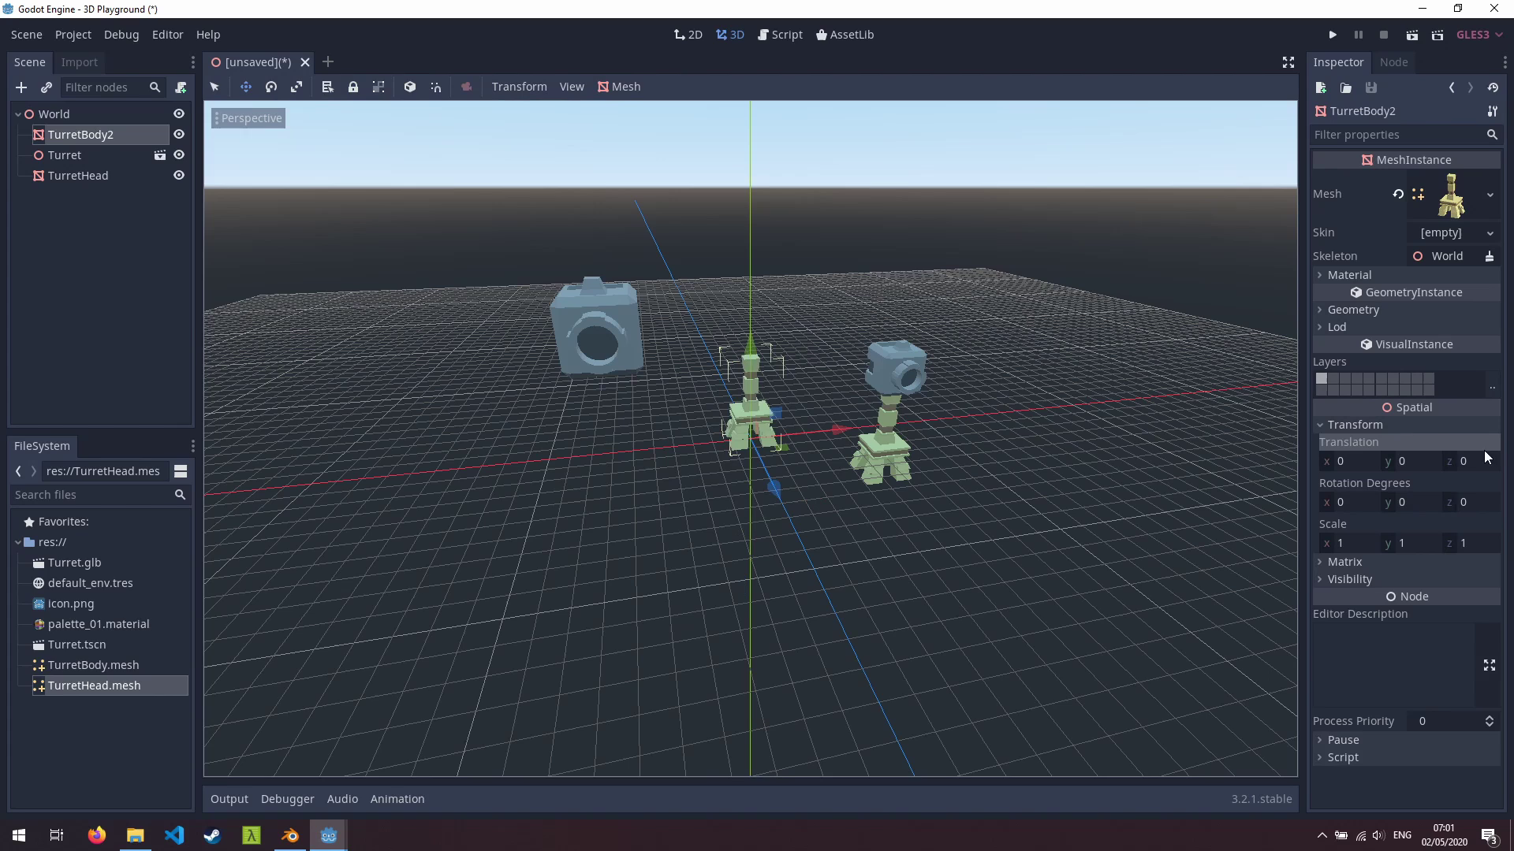
Revert TurretHead's Translation so it sits on the body, then return to Blender.
left_click(101, 177)
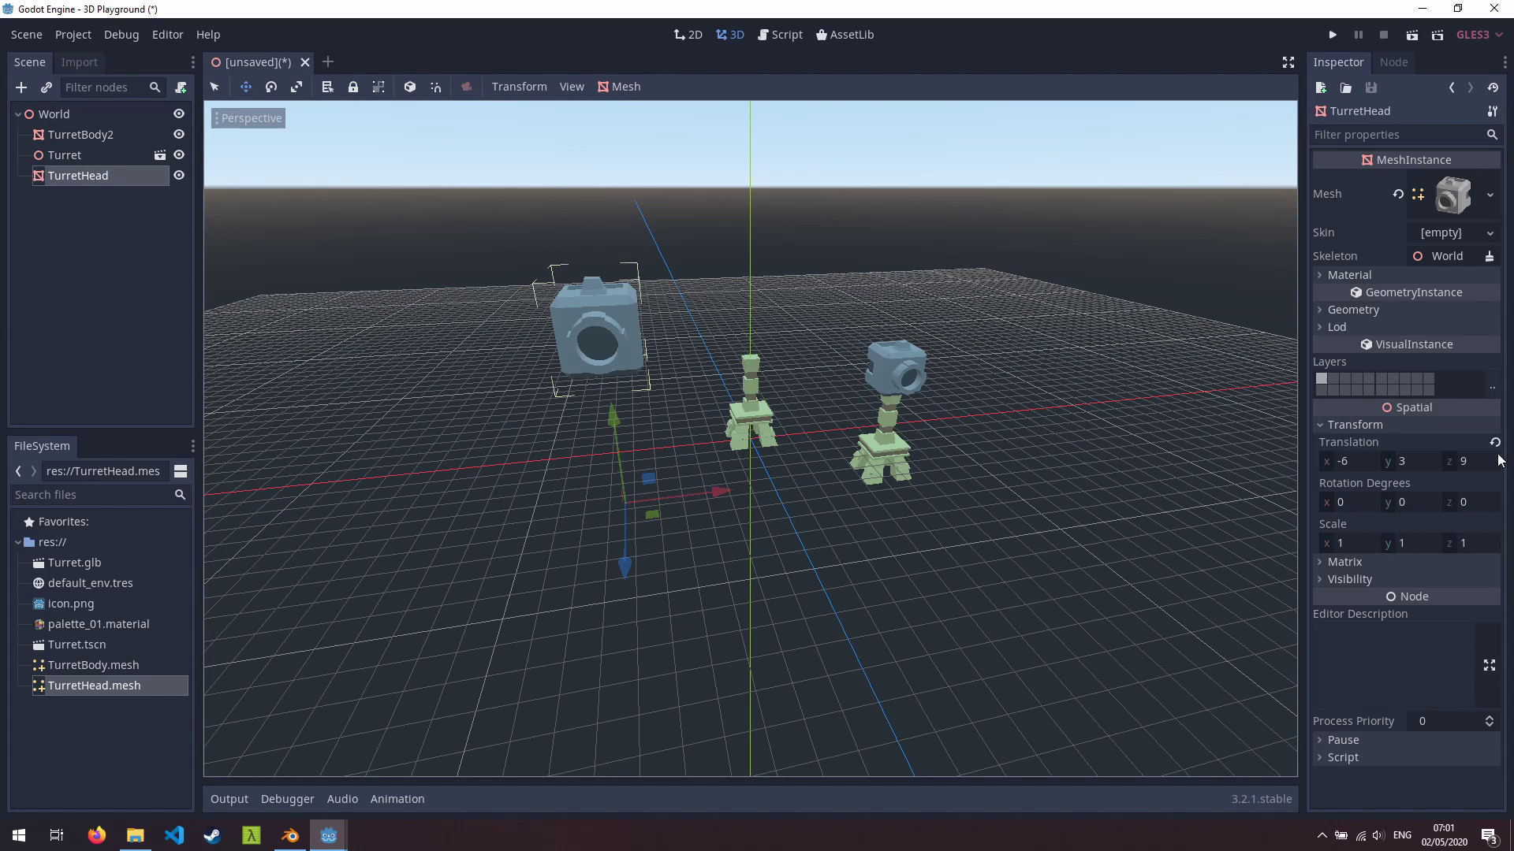
left_click(1495, 443)
scroll(758, 405, "up", 5)
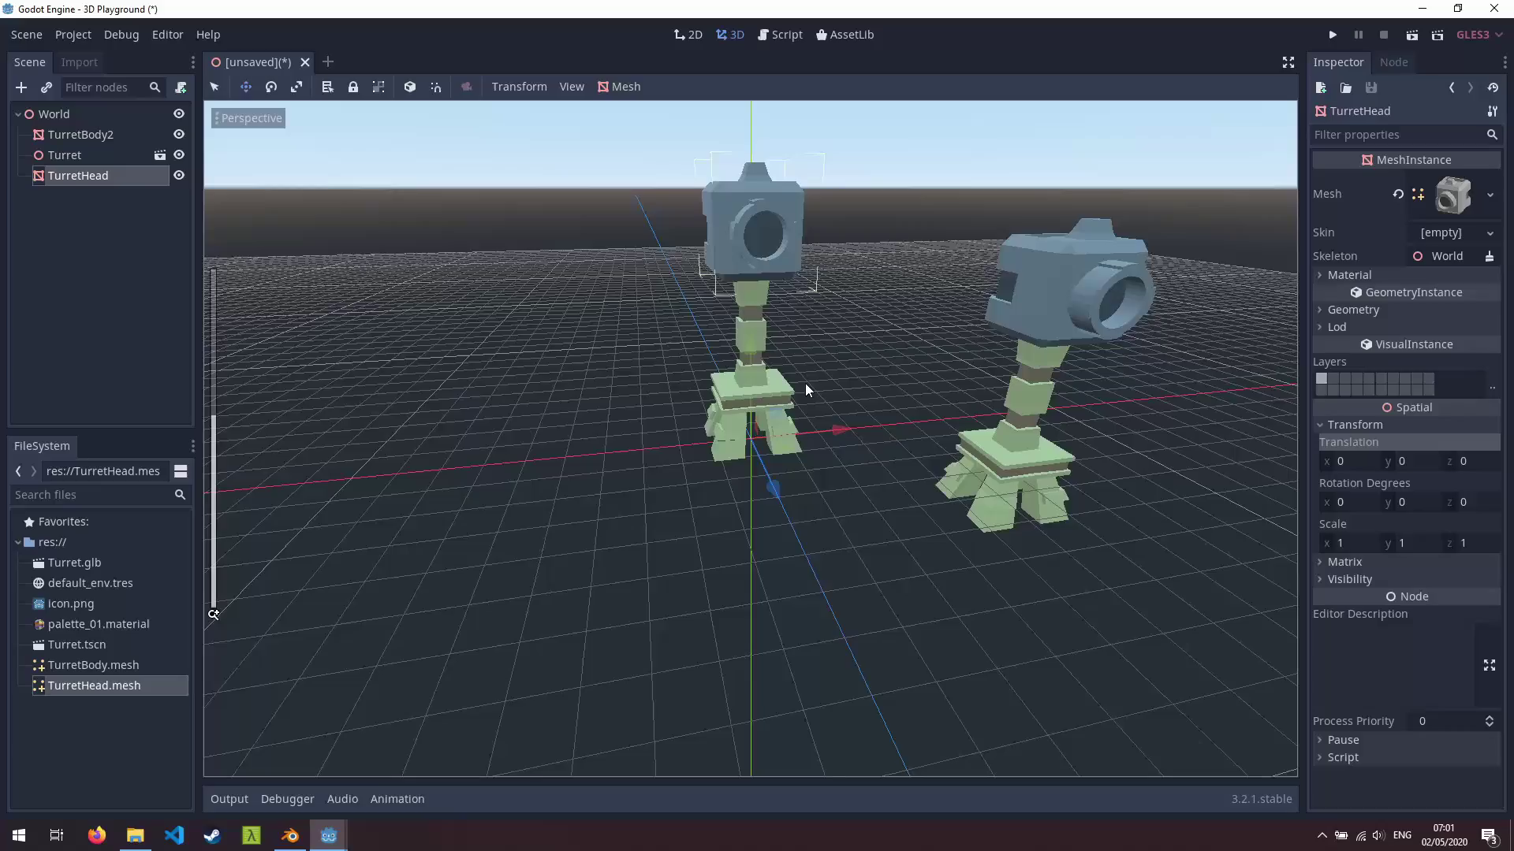
mouse_move(805, 383)
middle_mouse_down()
mouse_move(893, 365)
mouse_move(727, 352)
mouse_move(830, 375)
middle_mouse_up()
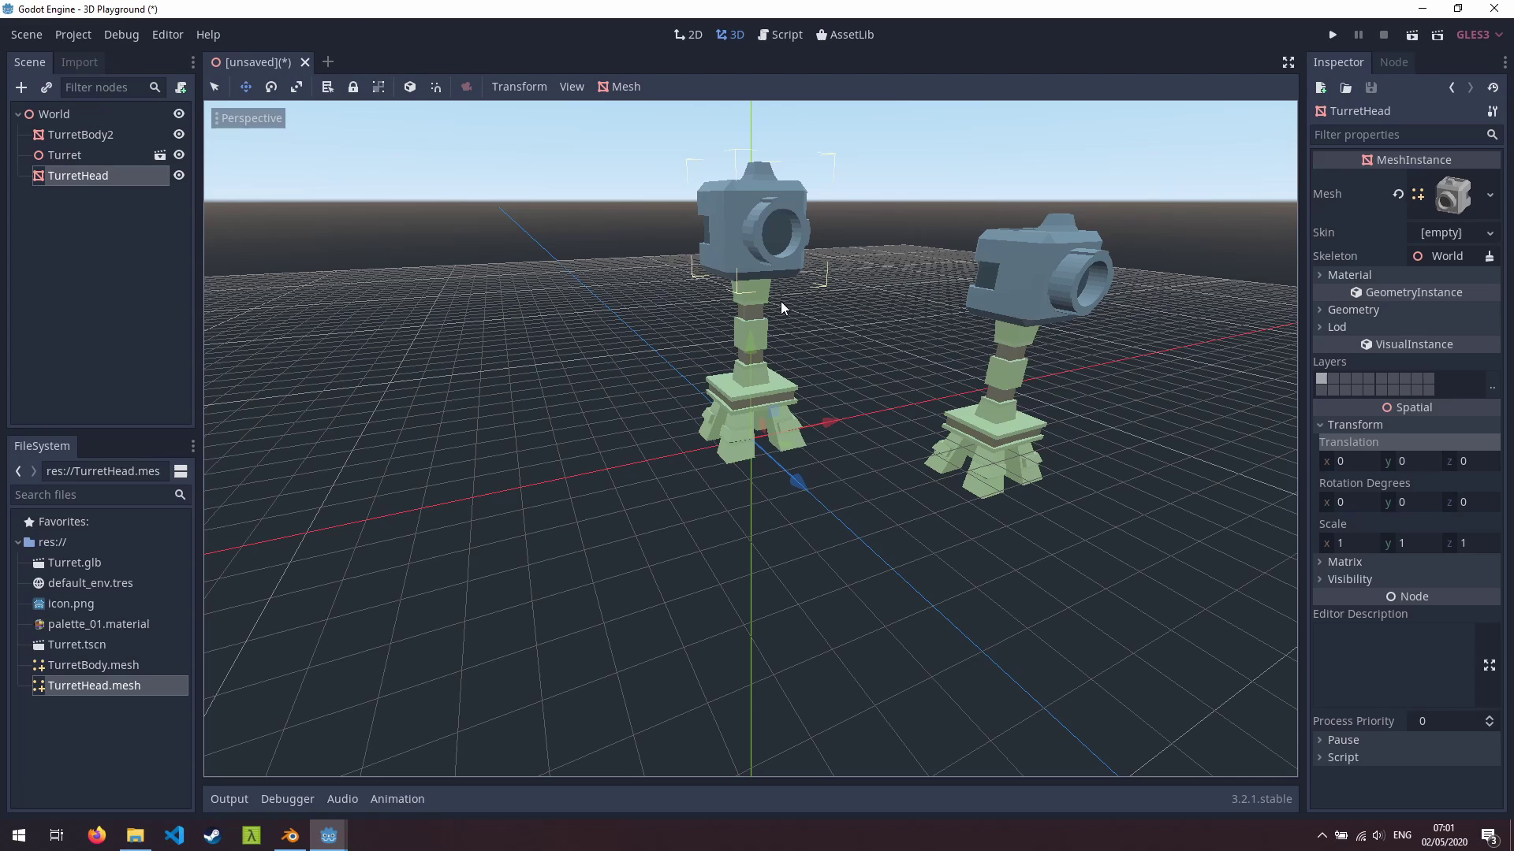
left_click(290, 836)
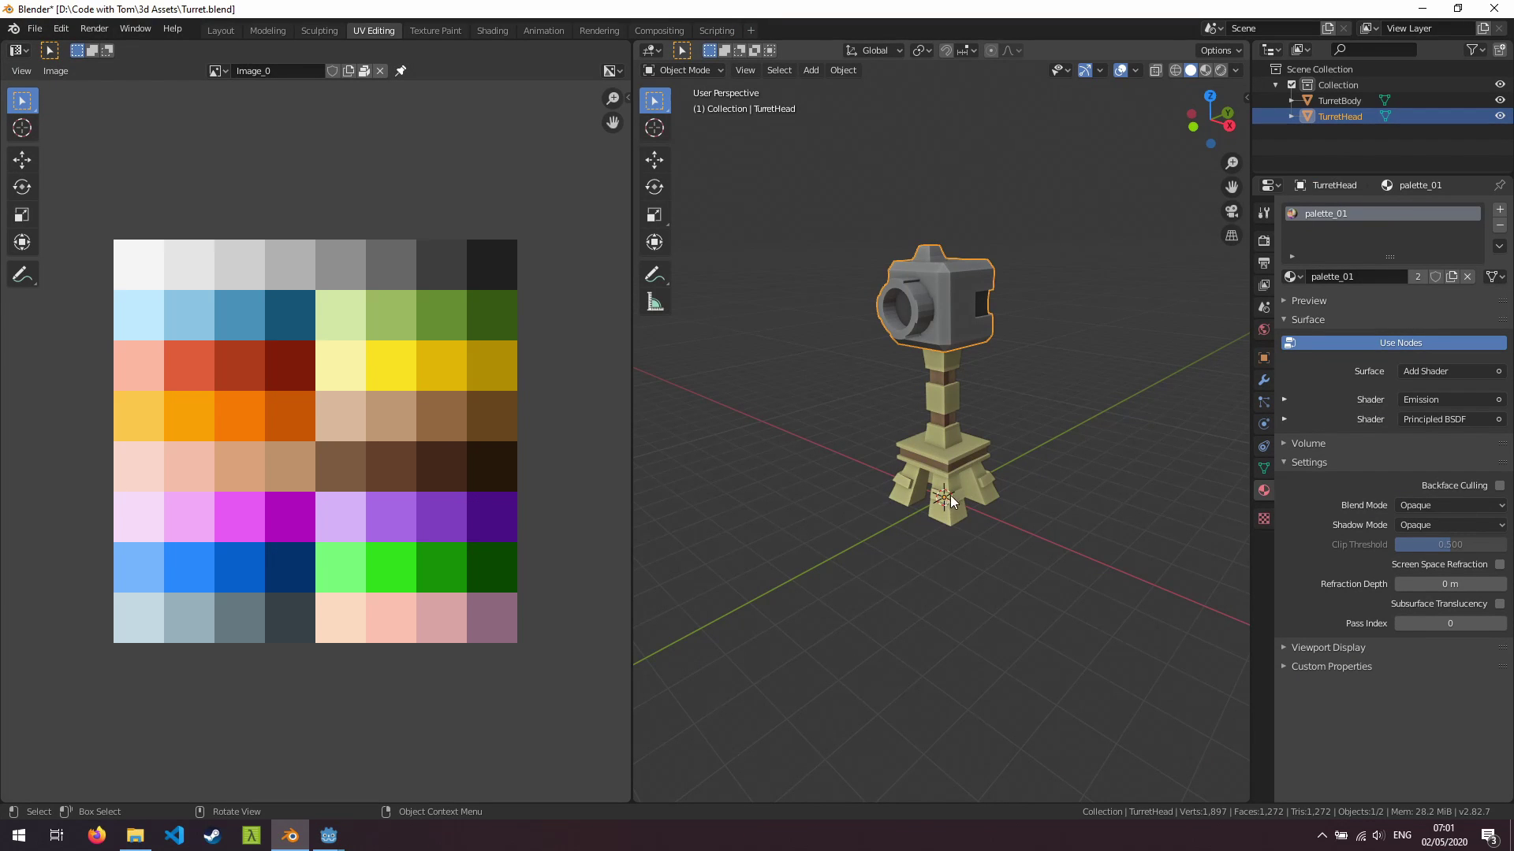
Select TurretHead and TurretBody together, apply All Transforms to them, and save Turret.blend.
left_click(946, 370)
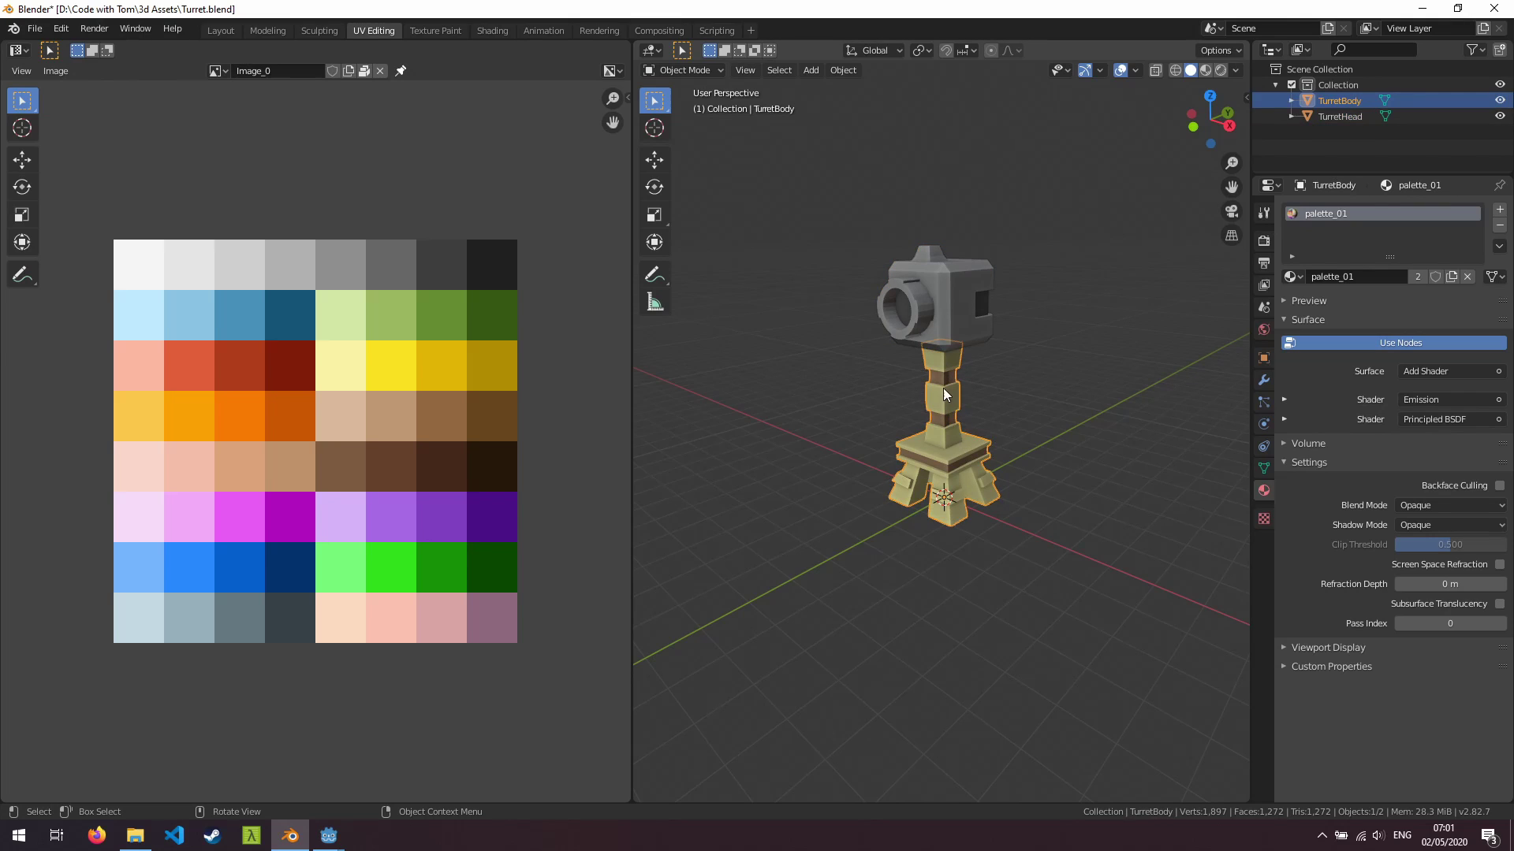
left_click(954, 296)
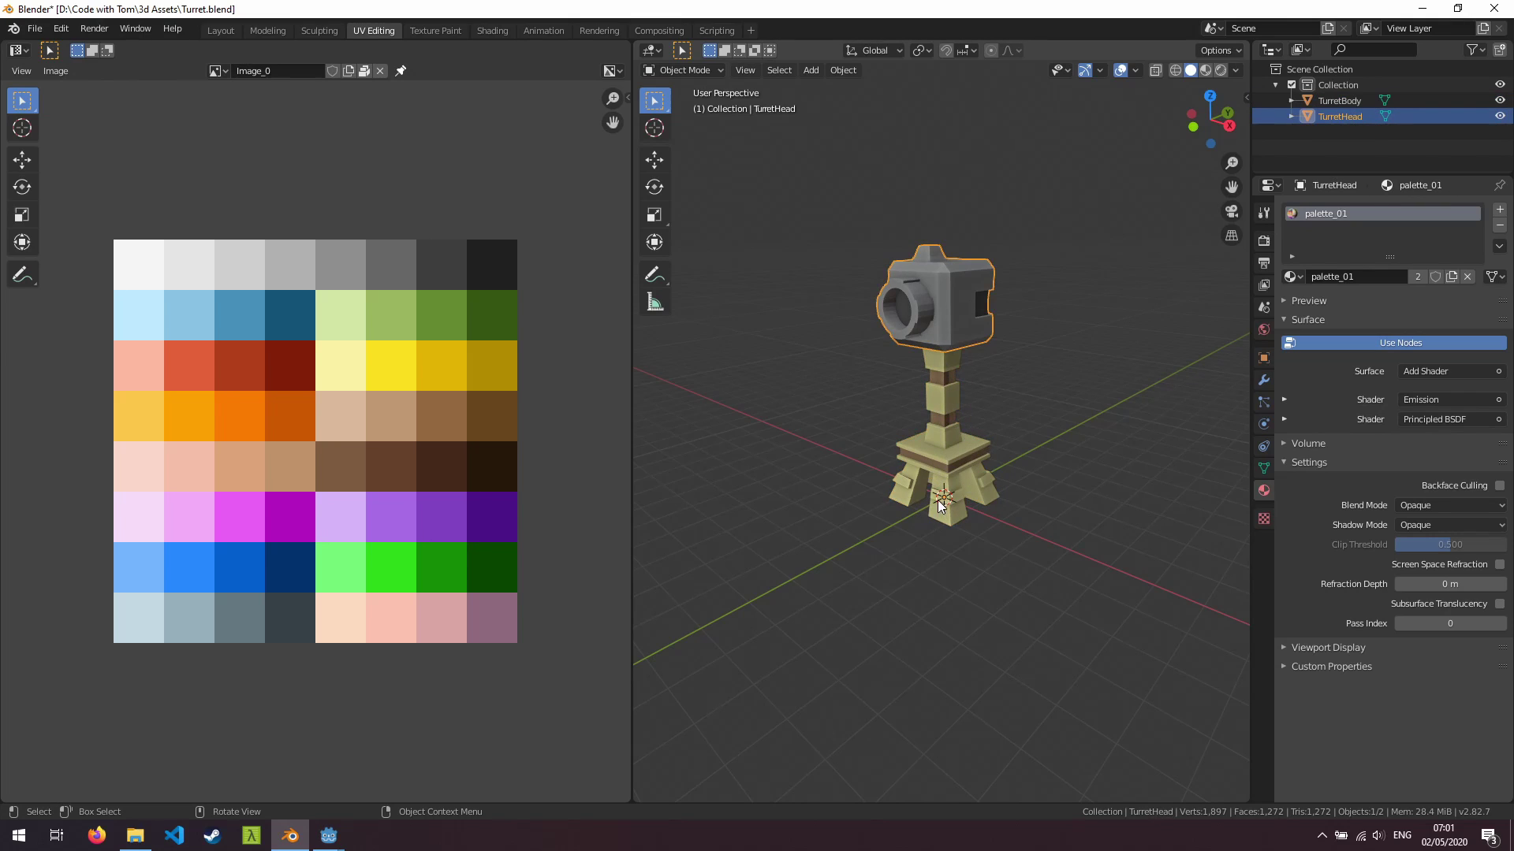
middle_click_drag(949, 394, 1023, 394)
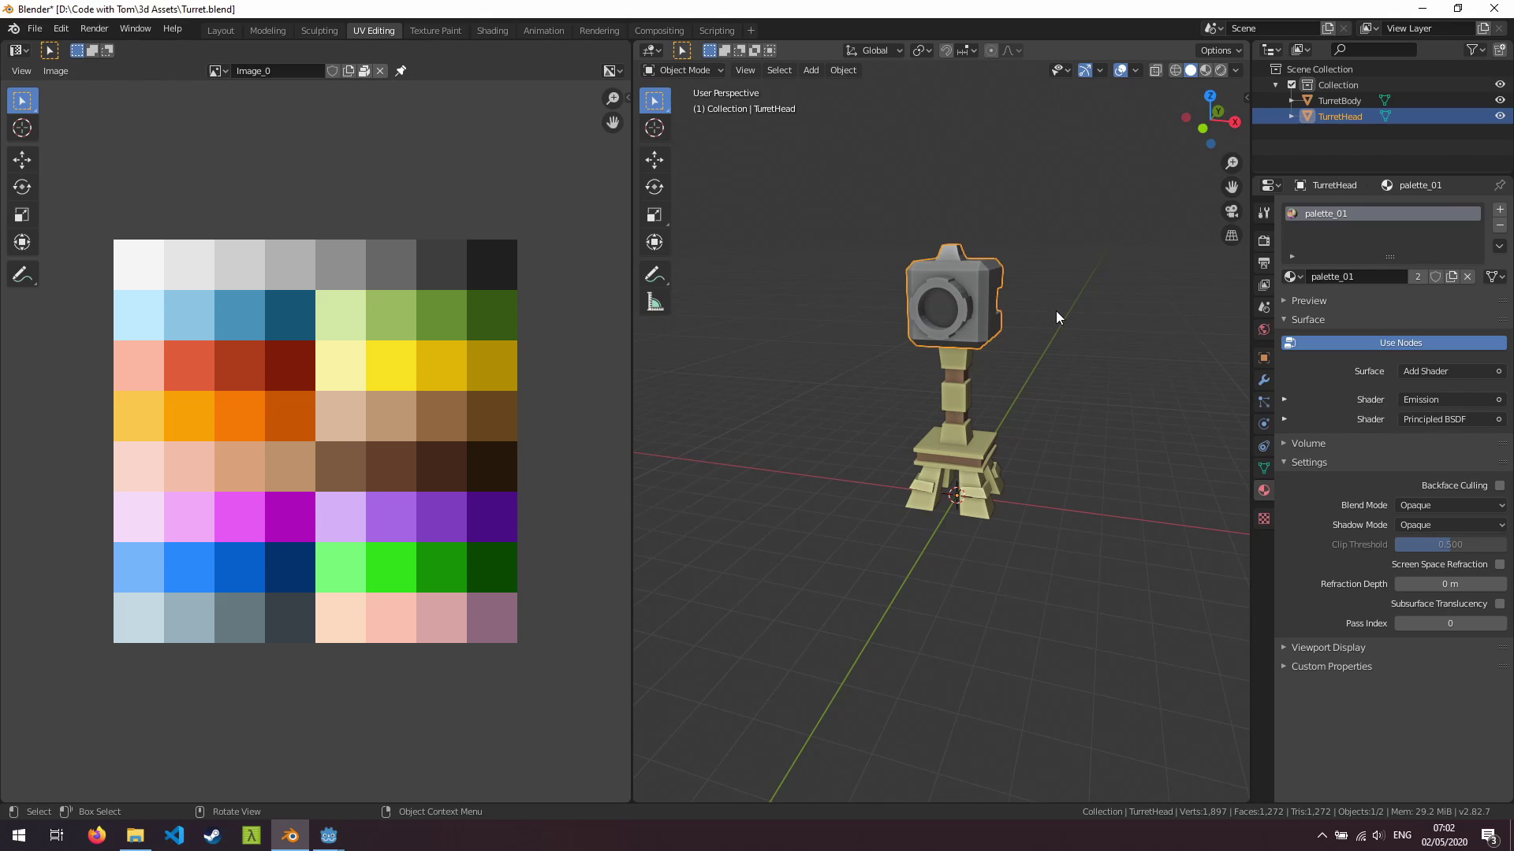
key("a")
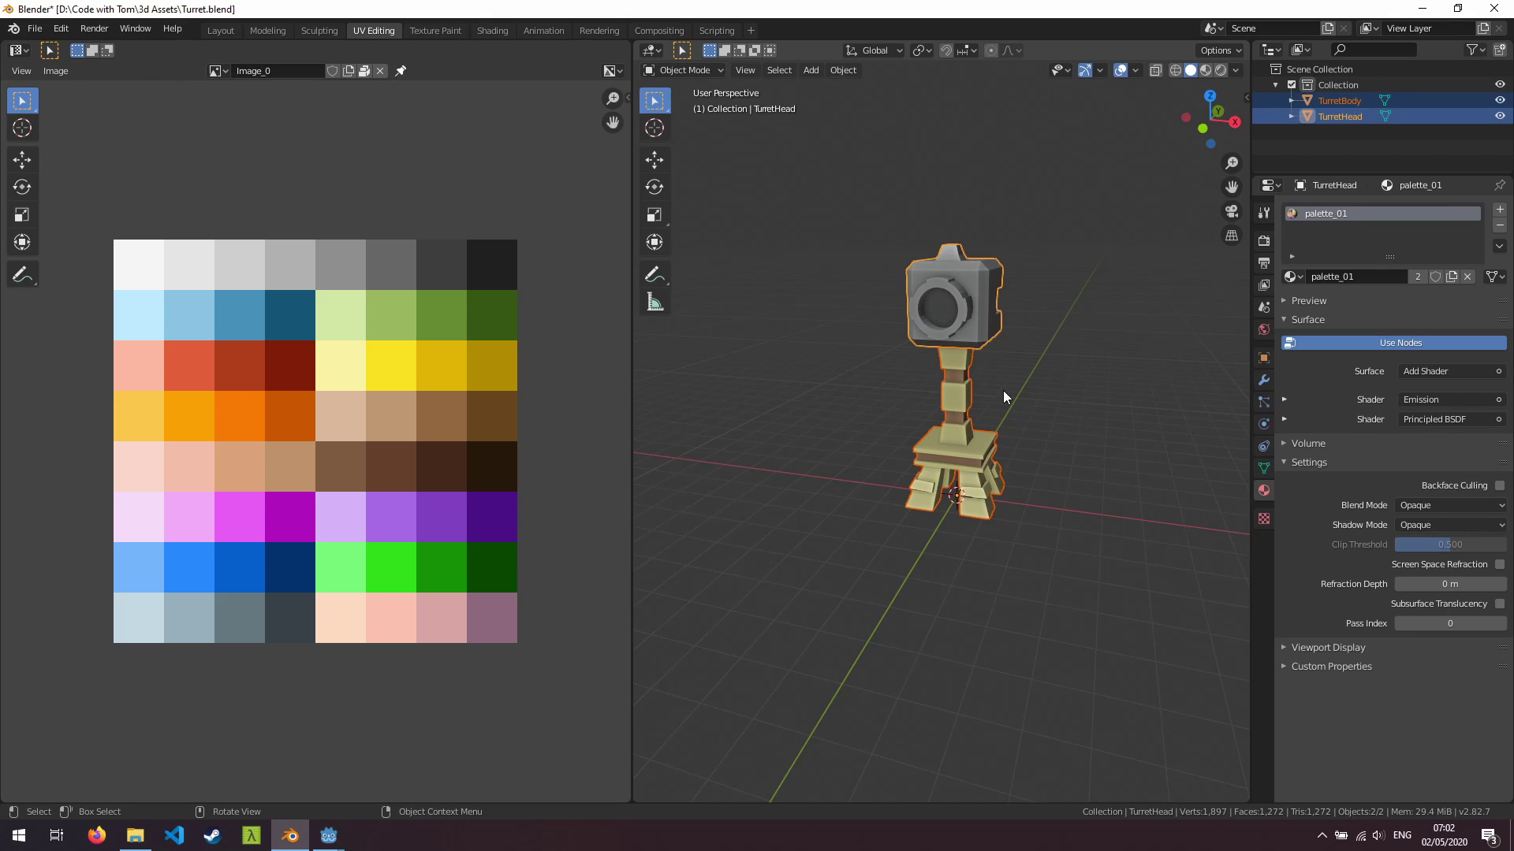
middle_click_drag(1066, 377, 1047, 377)
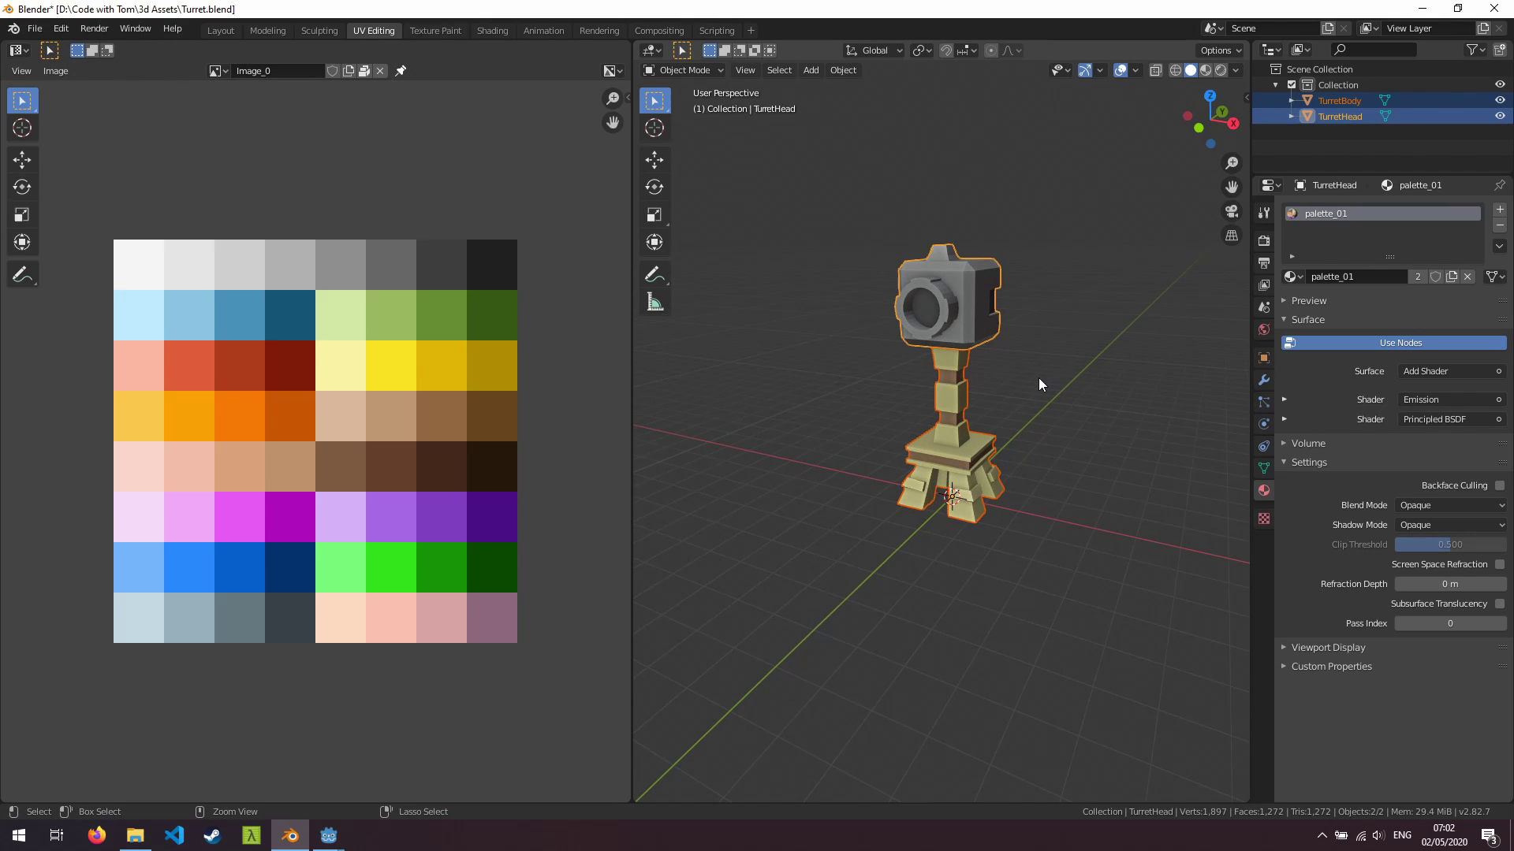
key("ctrl+a")
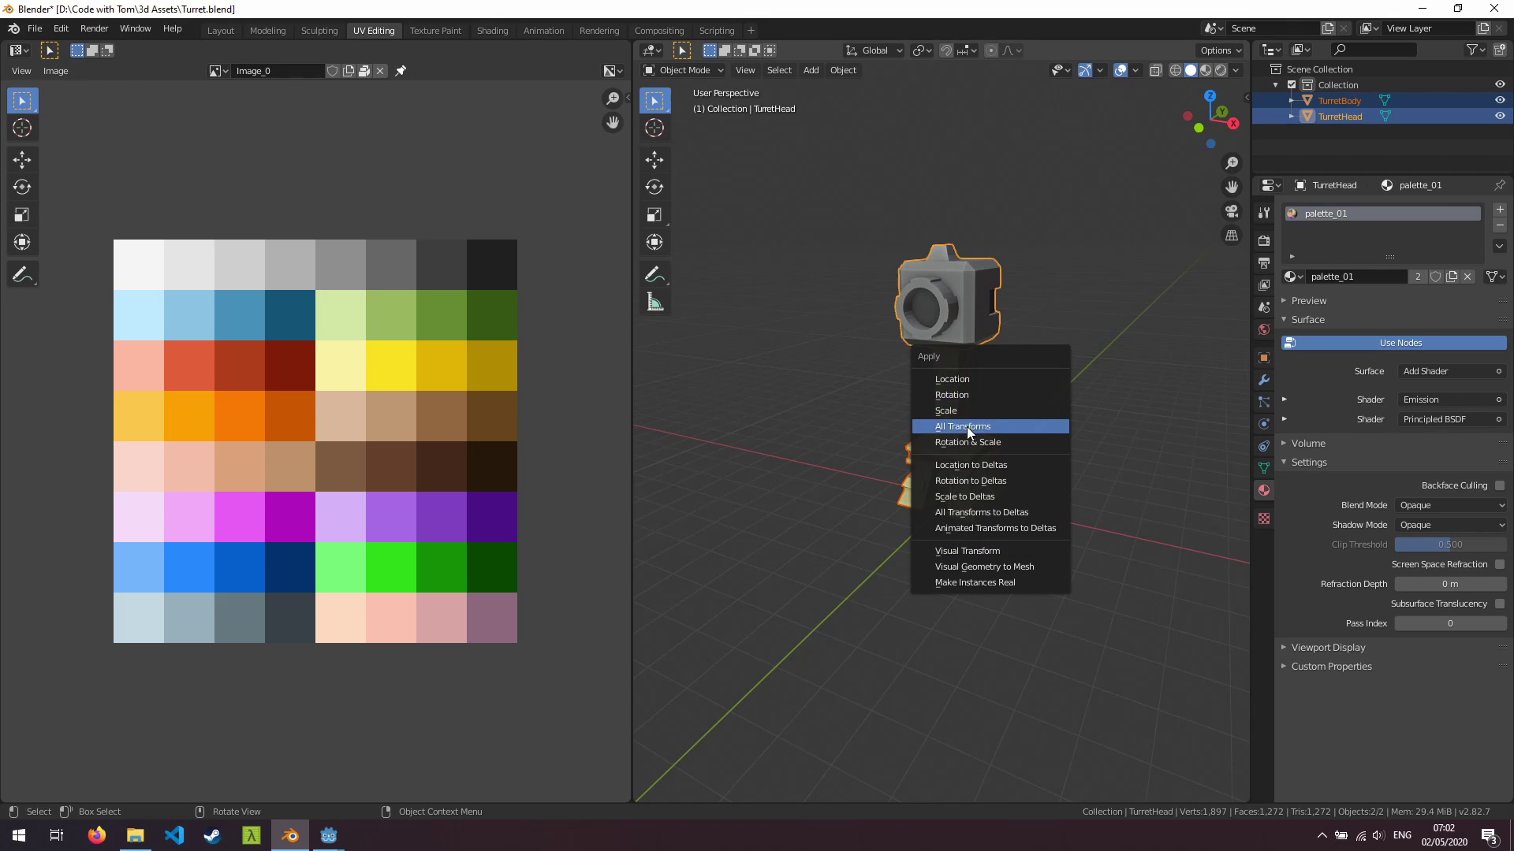
left_click(1007, 431)
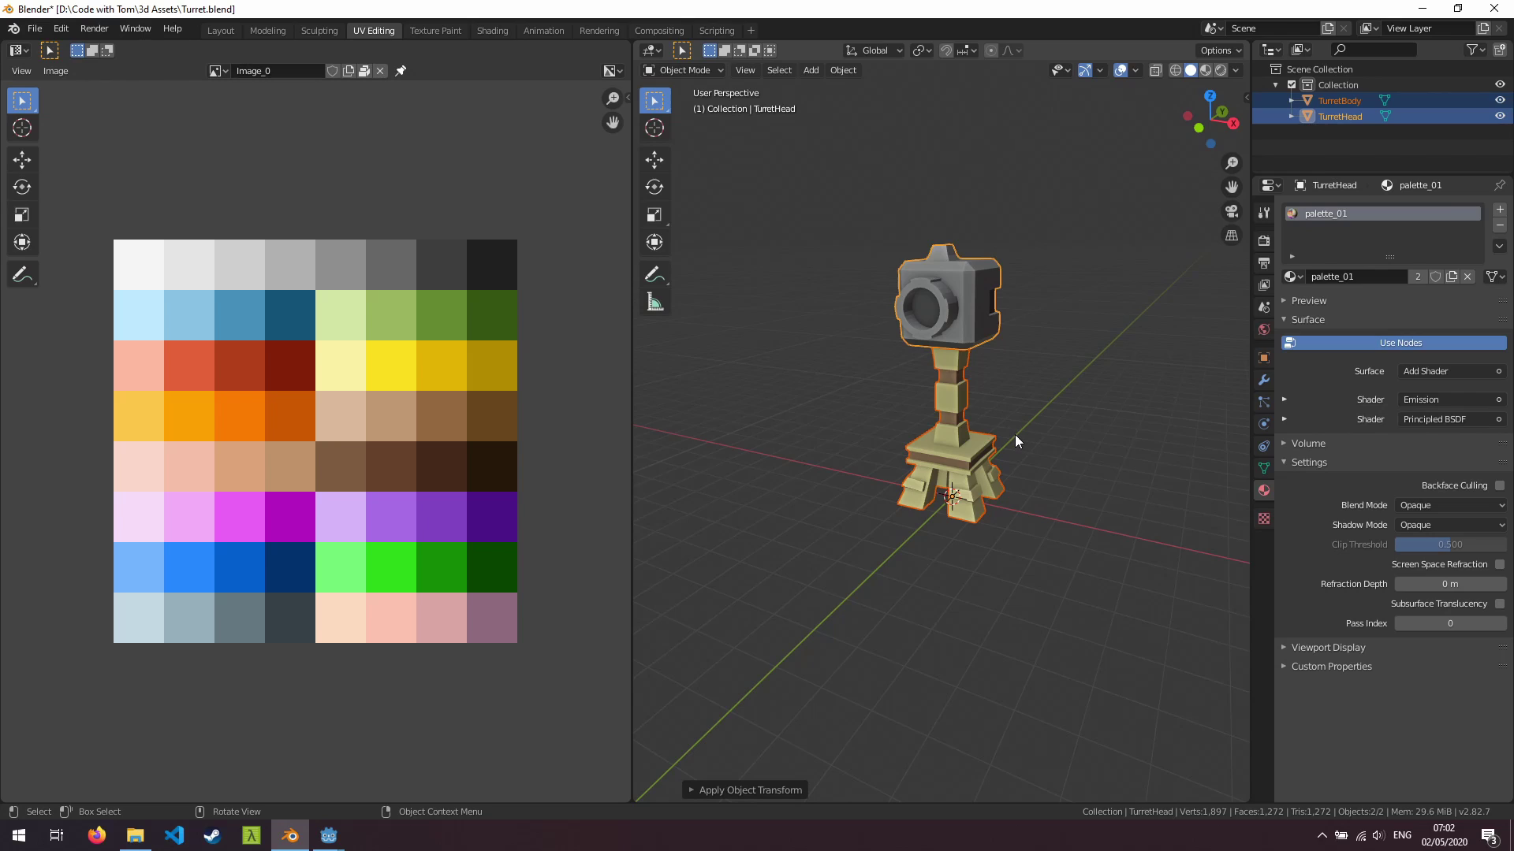
key("ctrl+s")
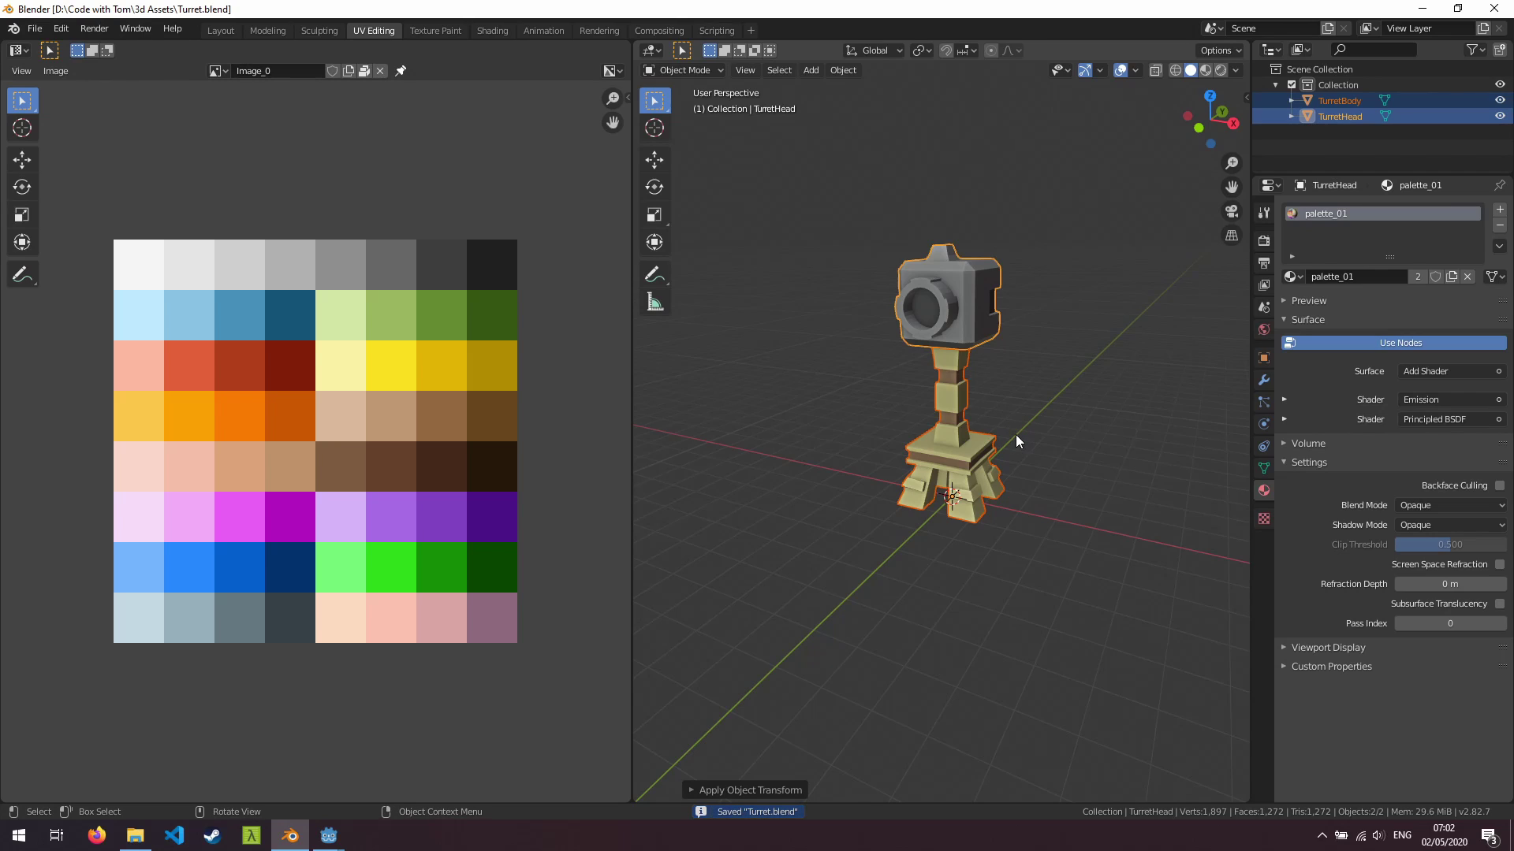